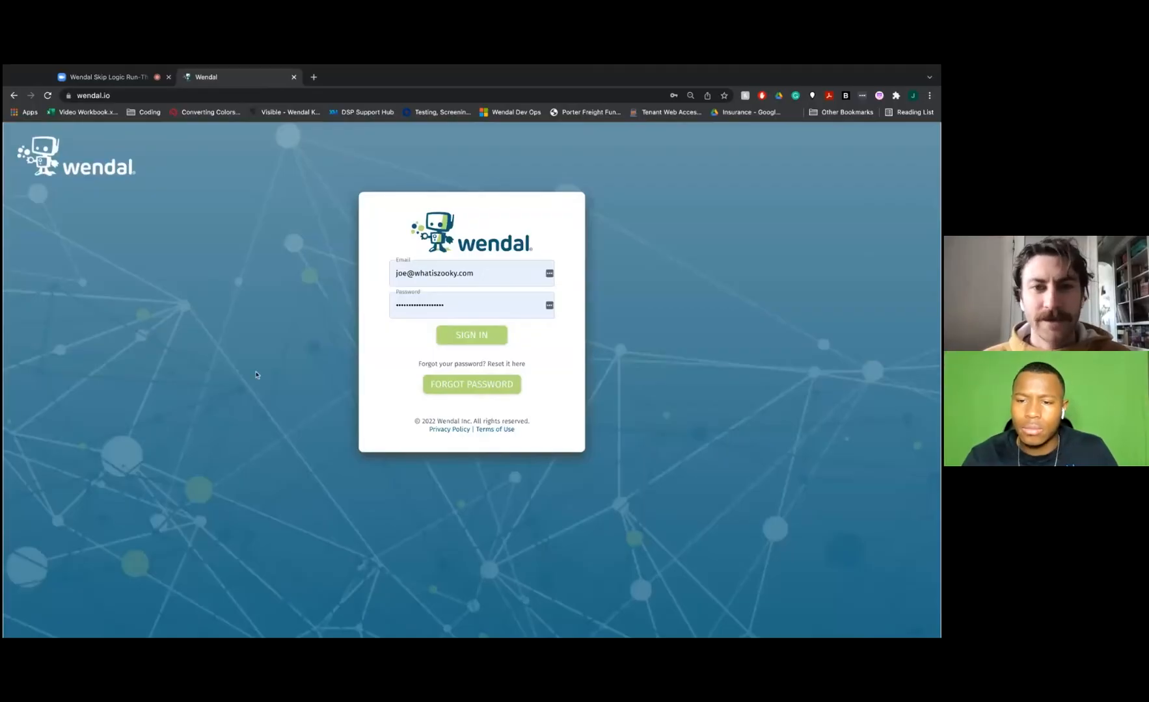
Sign in with the filled-in credentials and start a new questionnaire from the Questionnaires page
left_click(471, 335)
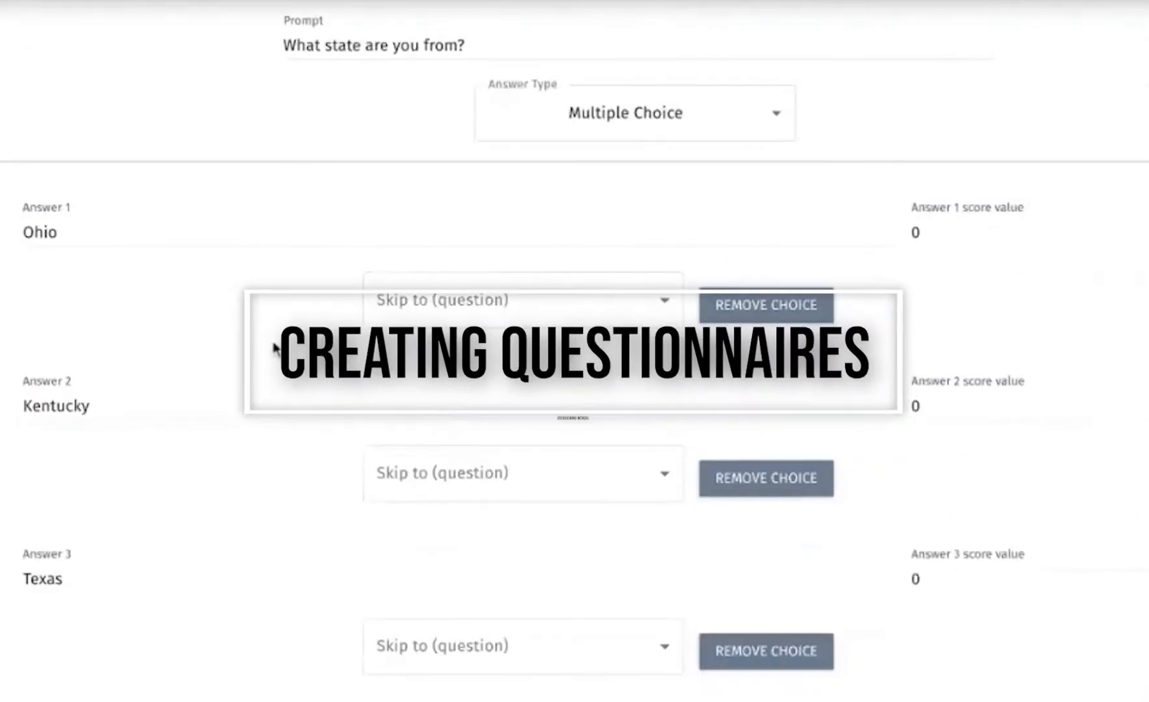
scroll(277, 349, "down", 1)
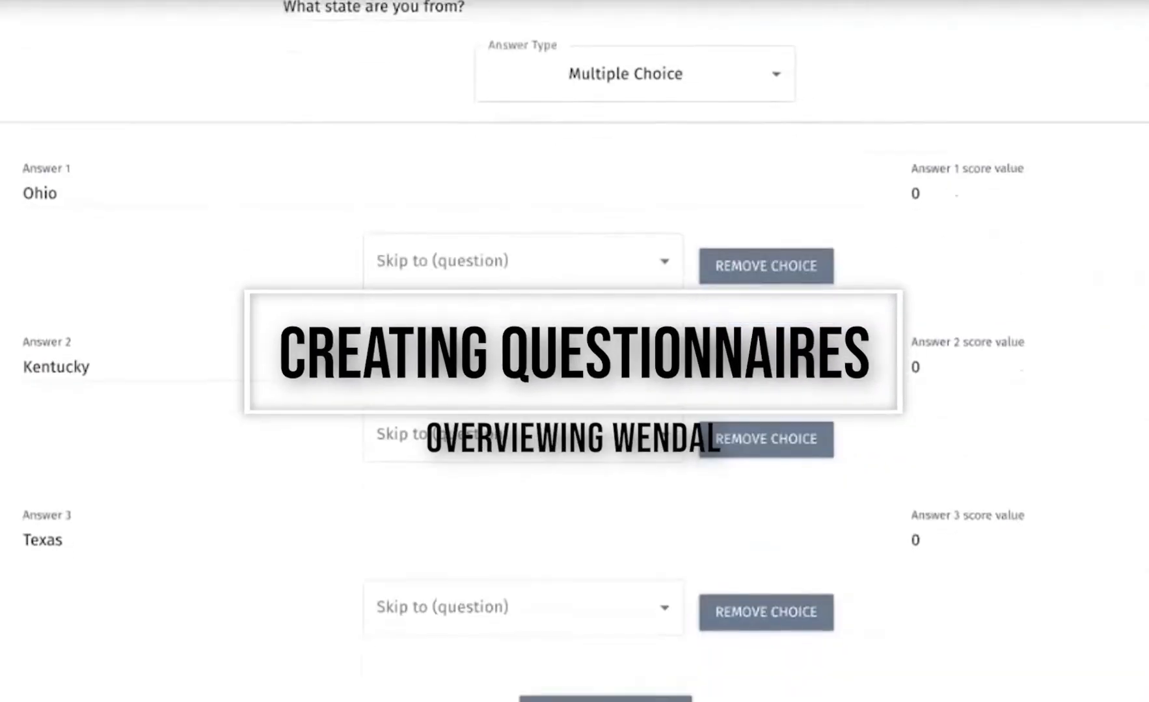
scroll(575, 351, "down", 1)
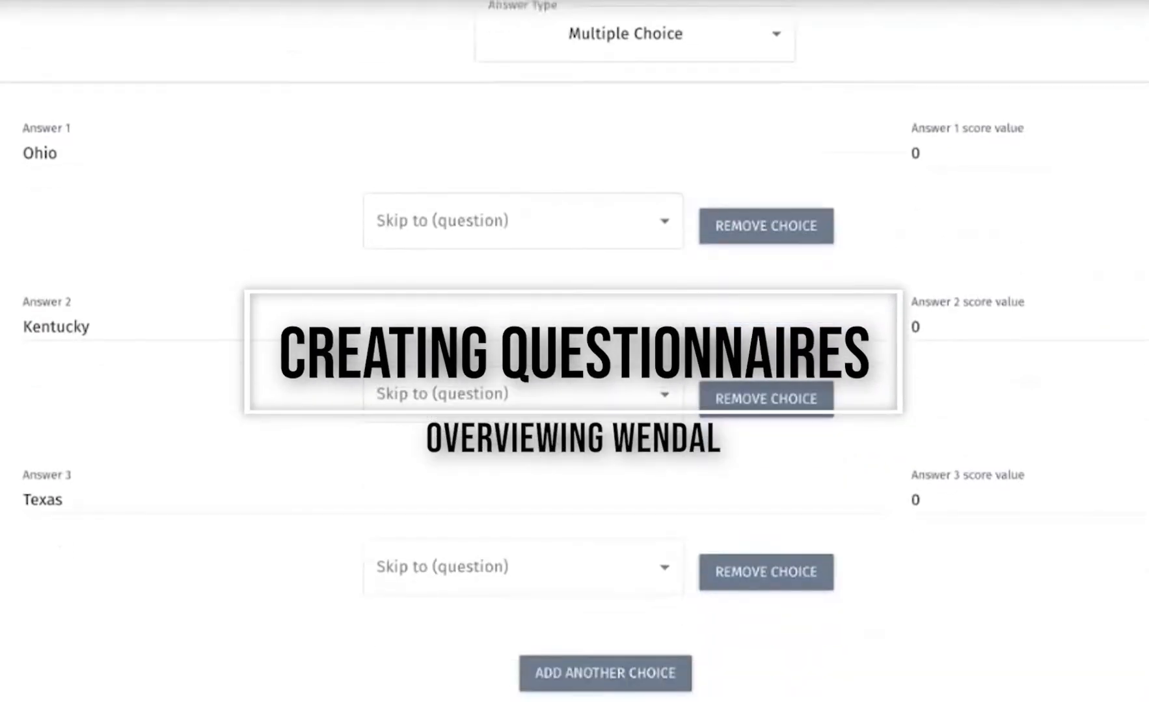
scroll(574, 351, "down", 1)
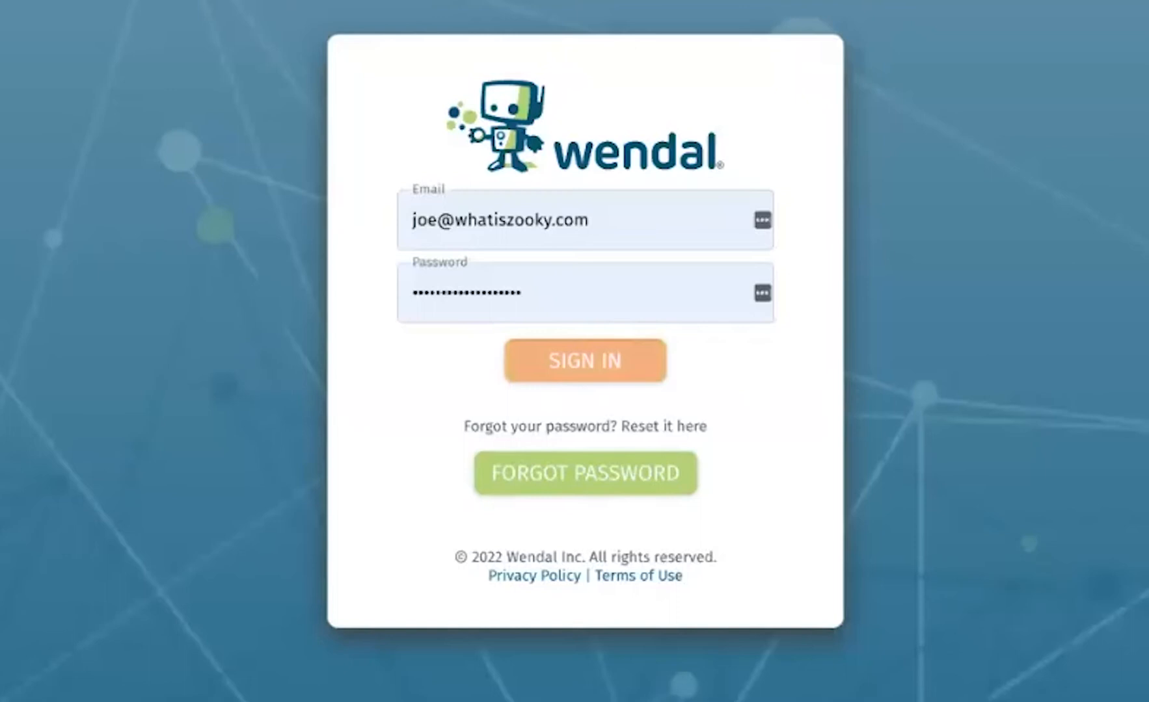
left_click(586, 361)
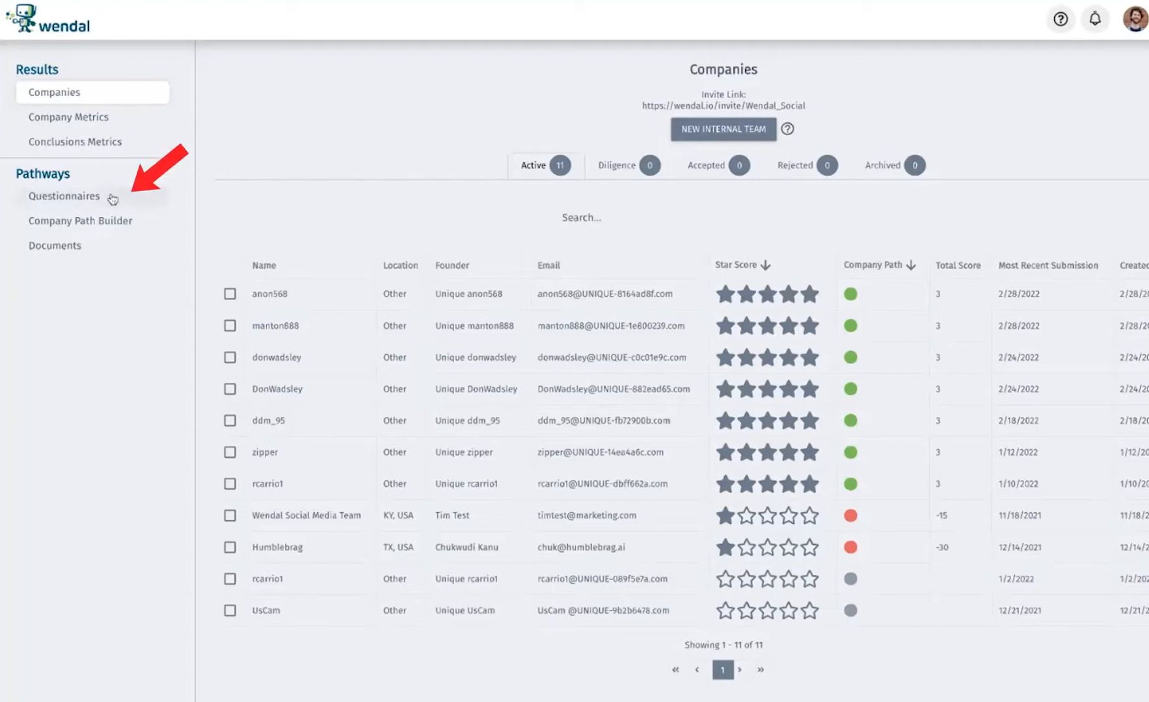
left_click(64, 196)
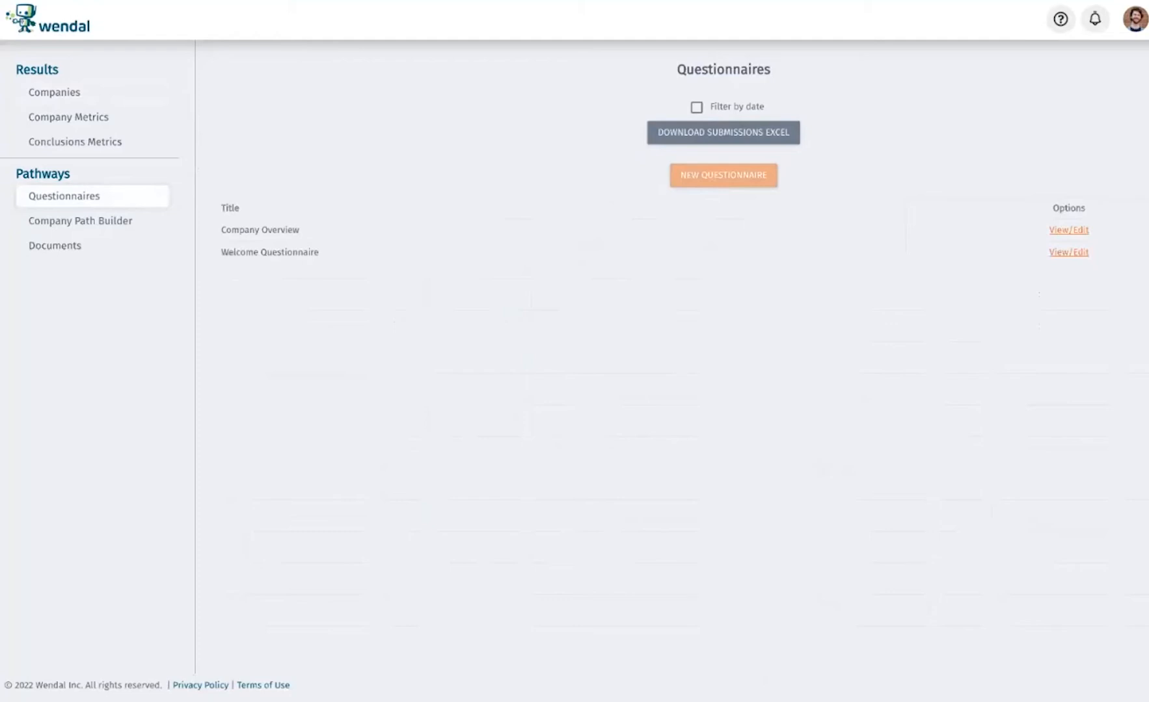
left_click(723, 176)
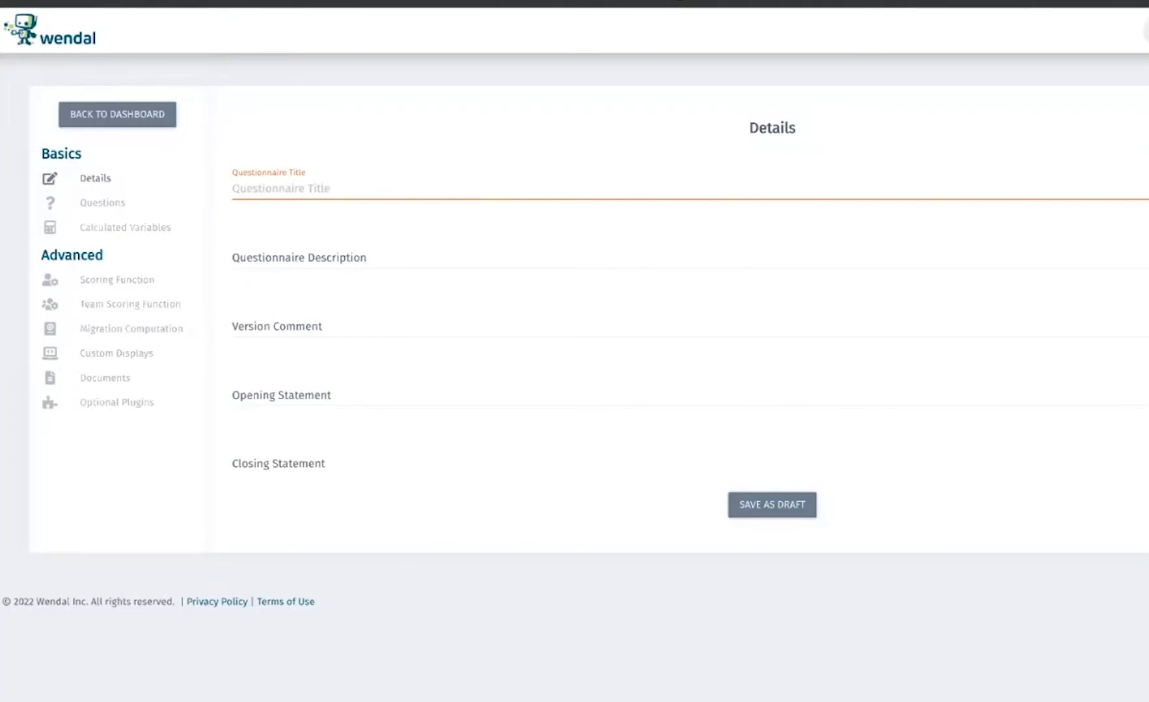
Title the questionnaire "Getting to know you" and set its version comment to 1.0
type("Getting to know you")
left_click(383, 262)
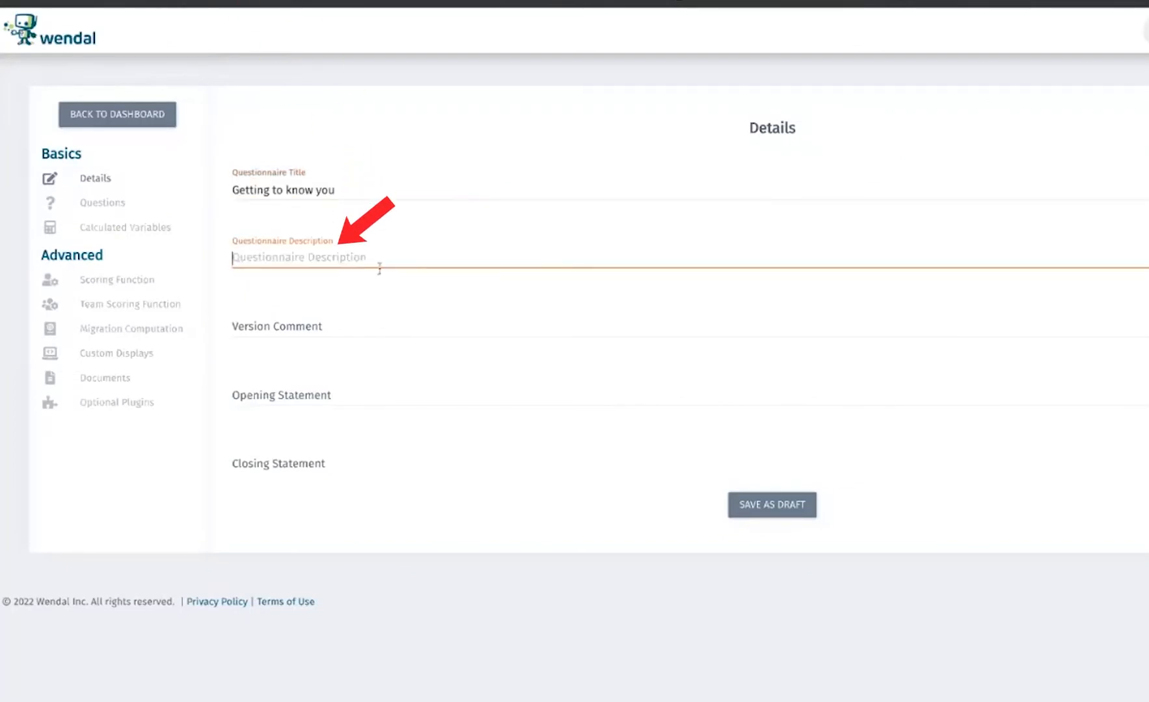
left_click(334, 319)
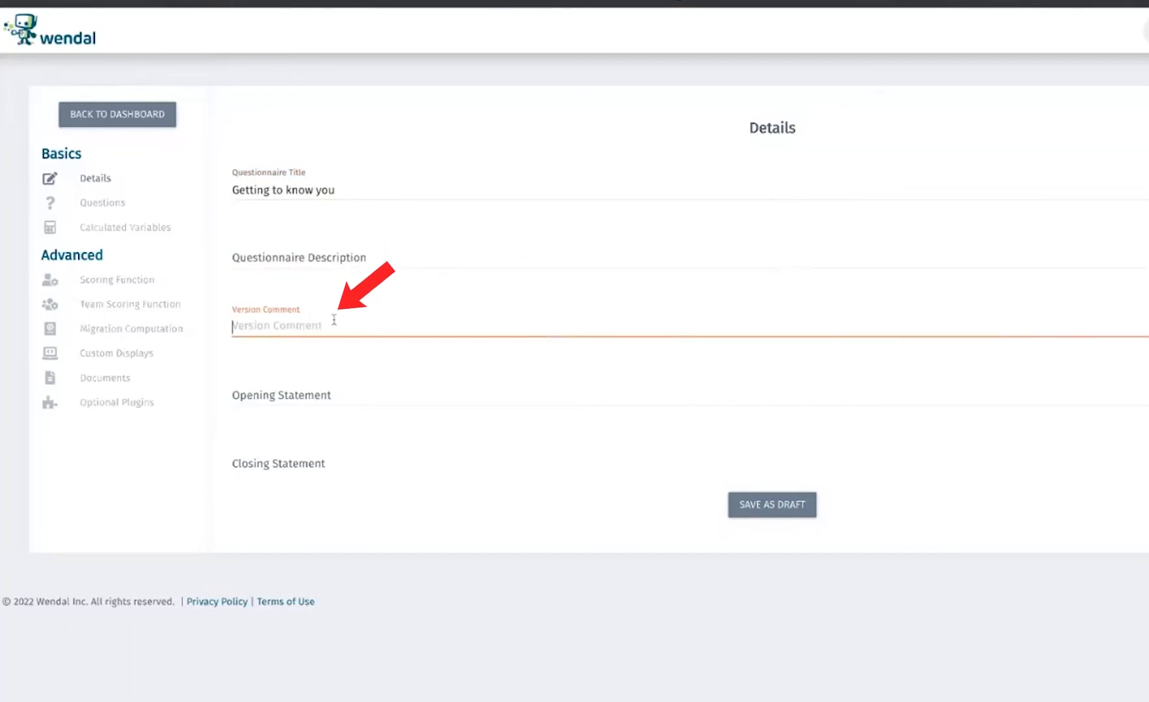
type("1.0")
Set the opening statement to "Hello!" and the closing statement to "Goodbye!", saving the questionnaire as a draft
left_click(308, 398)
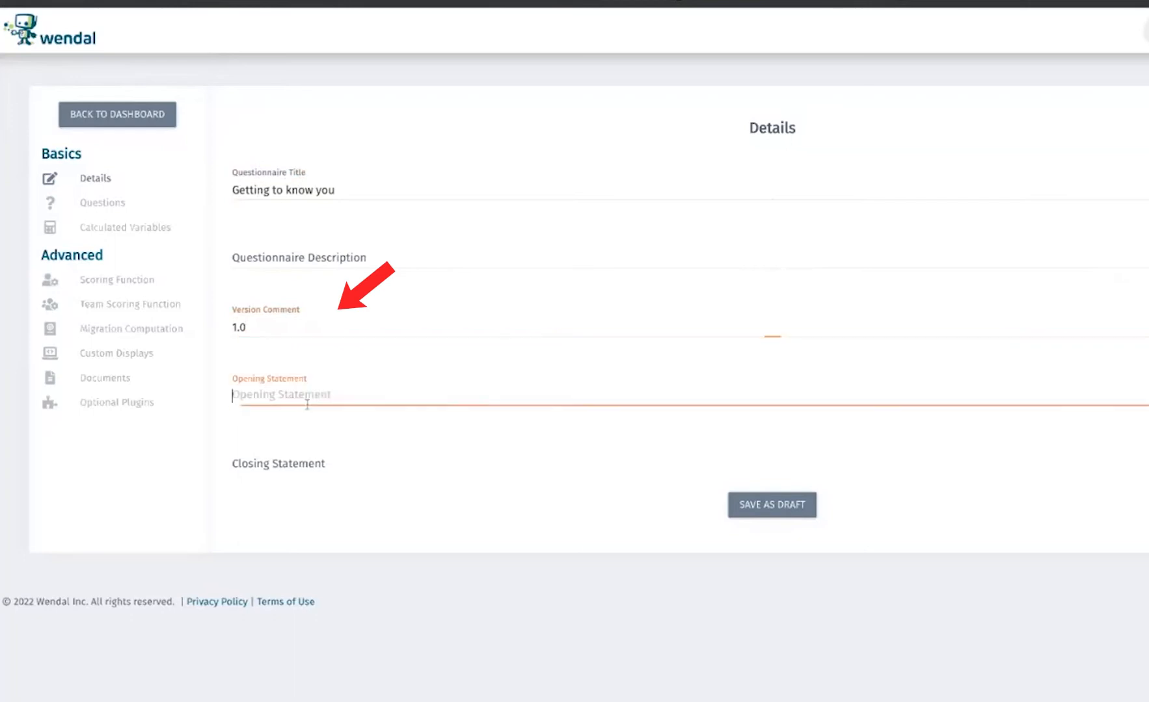
type("Hello!")
left_click(303, 457)
type("Goodb")
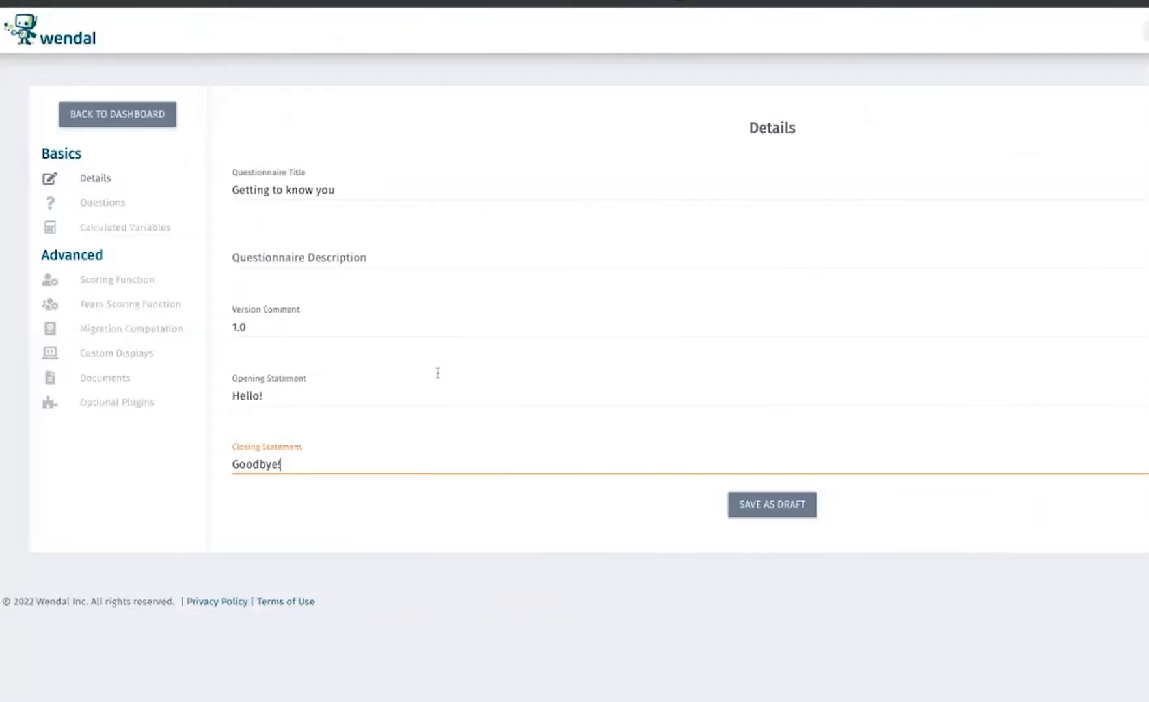
left_click(531, 504)
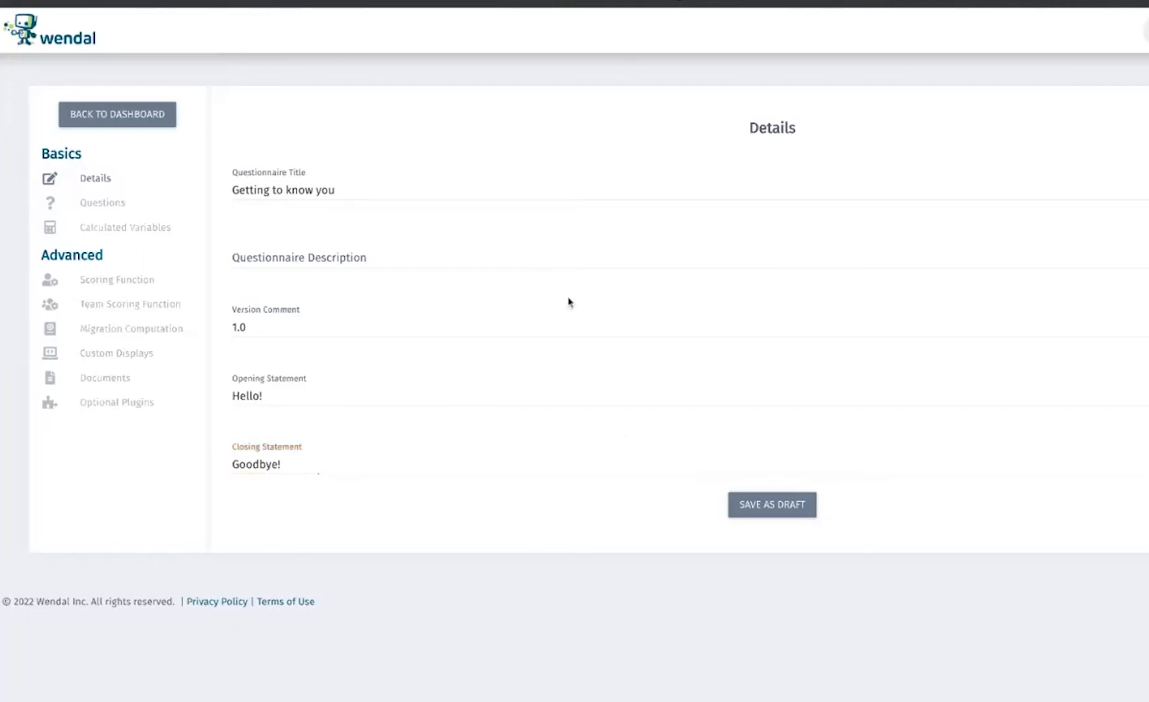
left_click(776, 505)
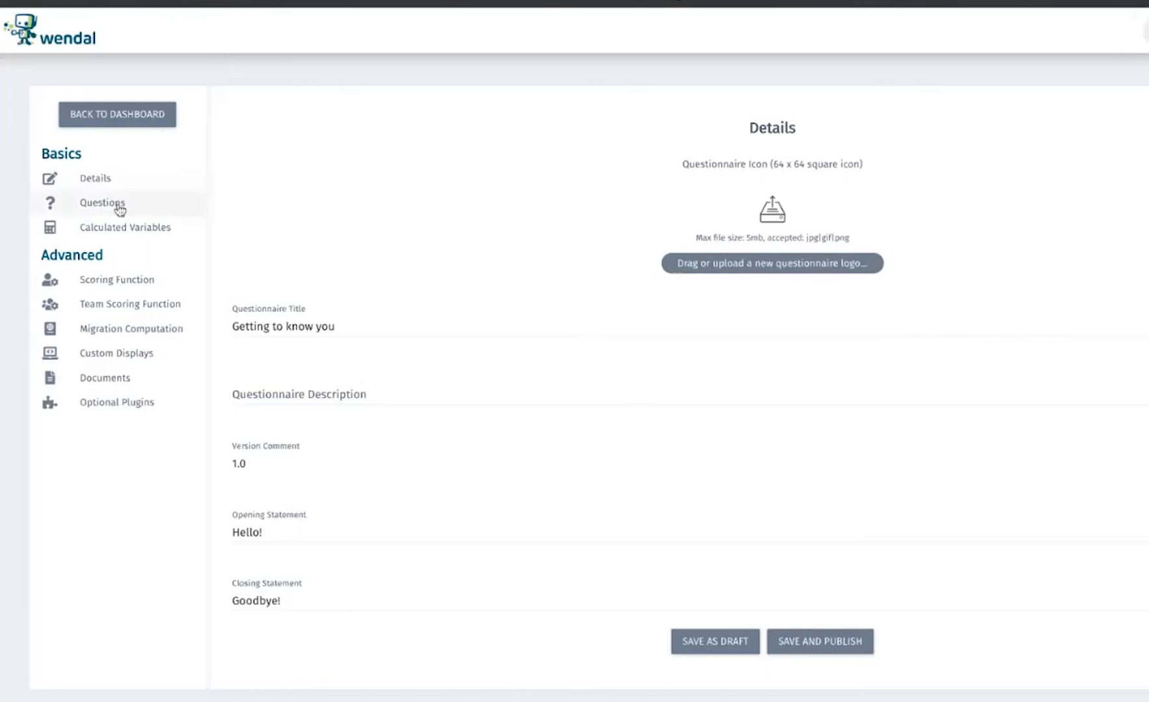
Add a question with the prompt "What state are you from?" and the Multiple Choice answer type
left_click(119, 208)
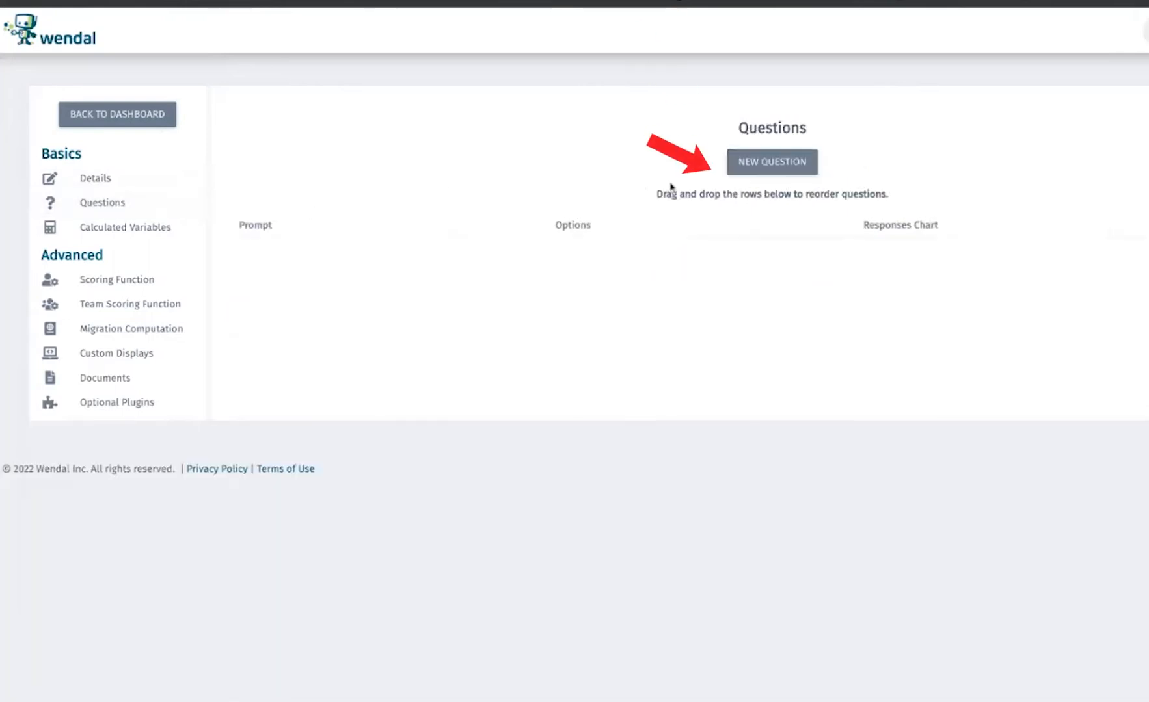
left_click(766, 164)
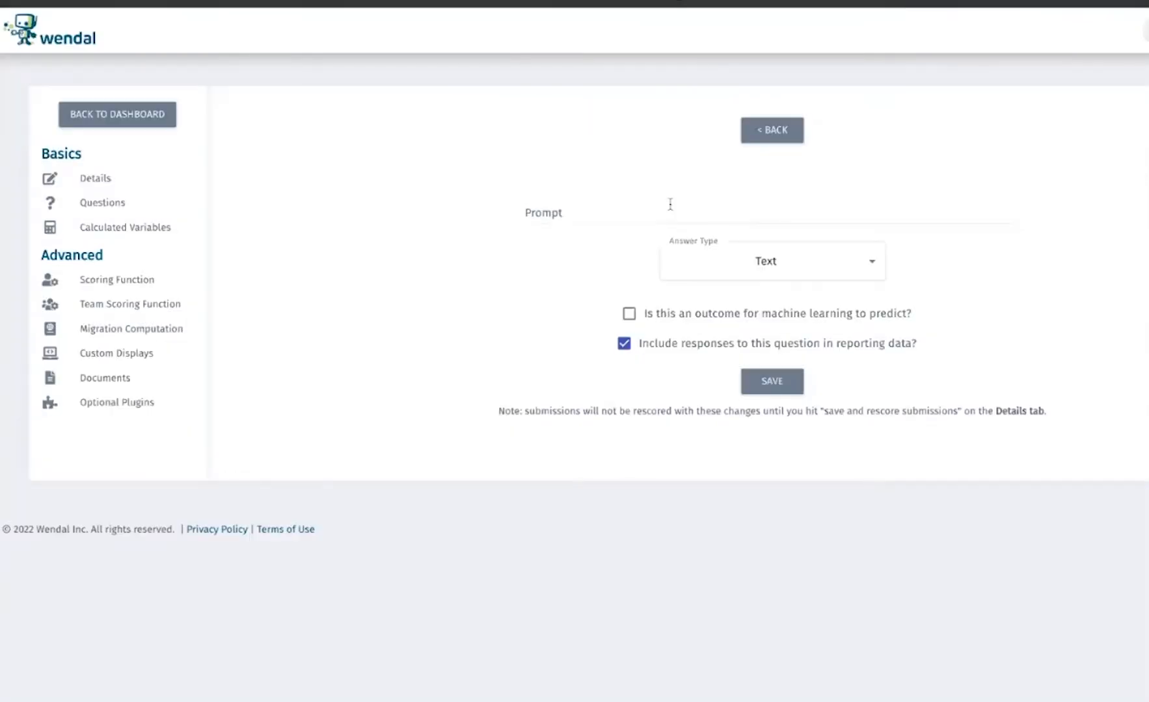
left_click(640, 212)
type("What state")
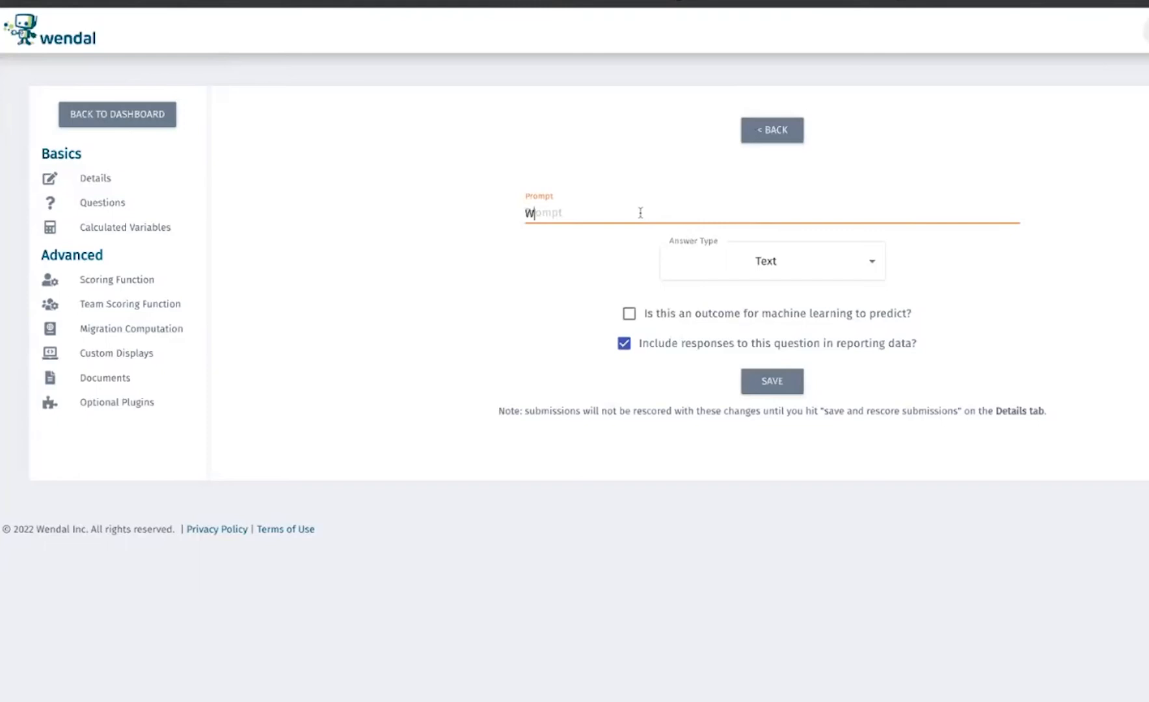
type(" are you from?")
left_click(811, 267)
left_click(768, 287)
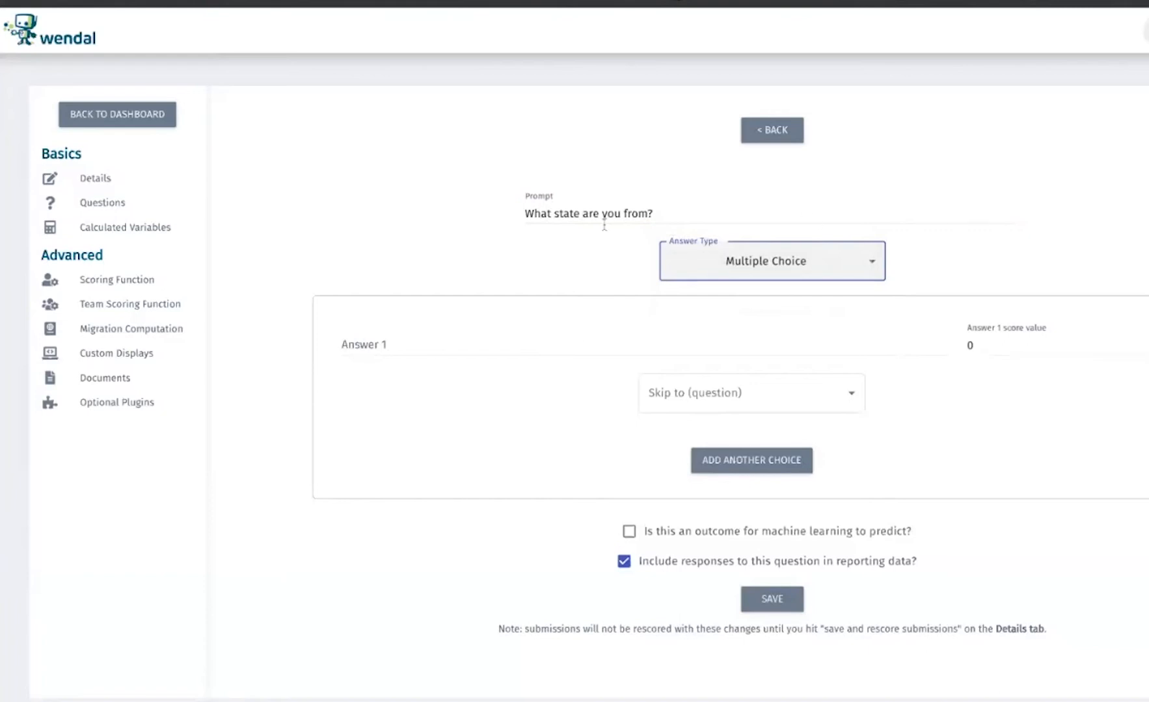
left_click(706, 263)
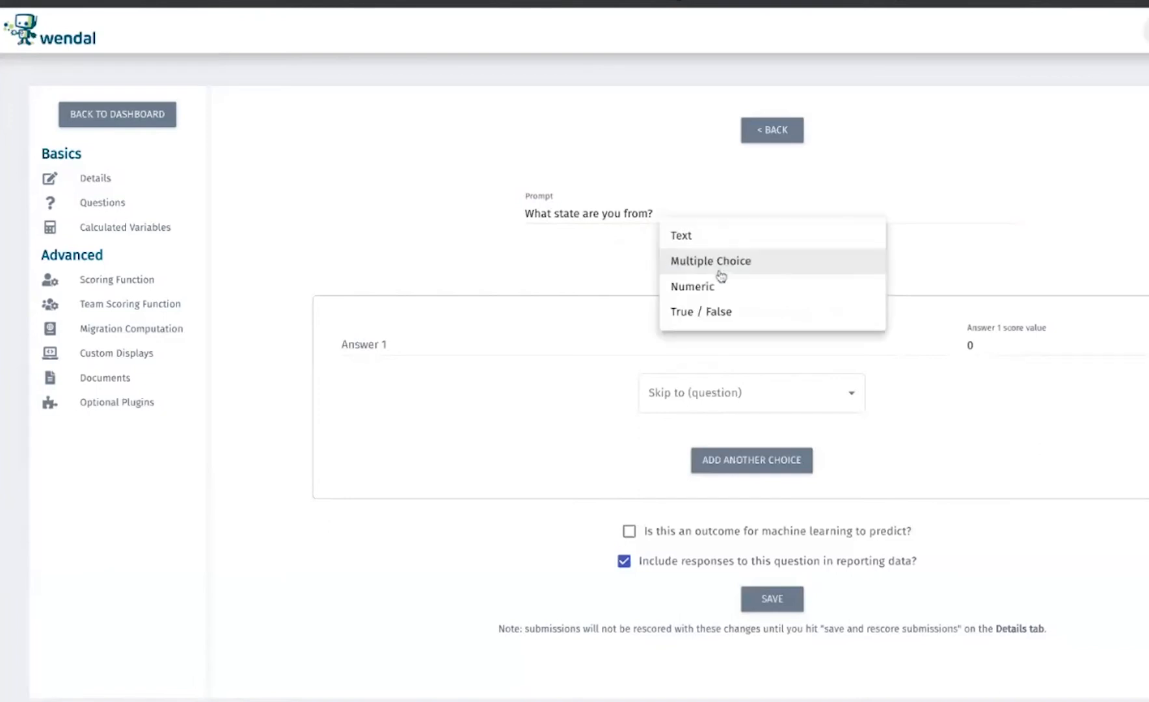
left_click(706, 261)
Enter Ohio, Kentucky and Texas as the state question's answers and save the question
left_click(542, 340)
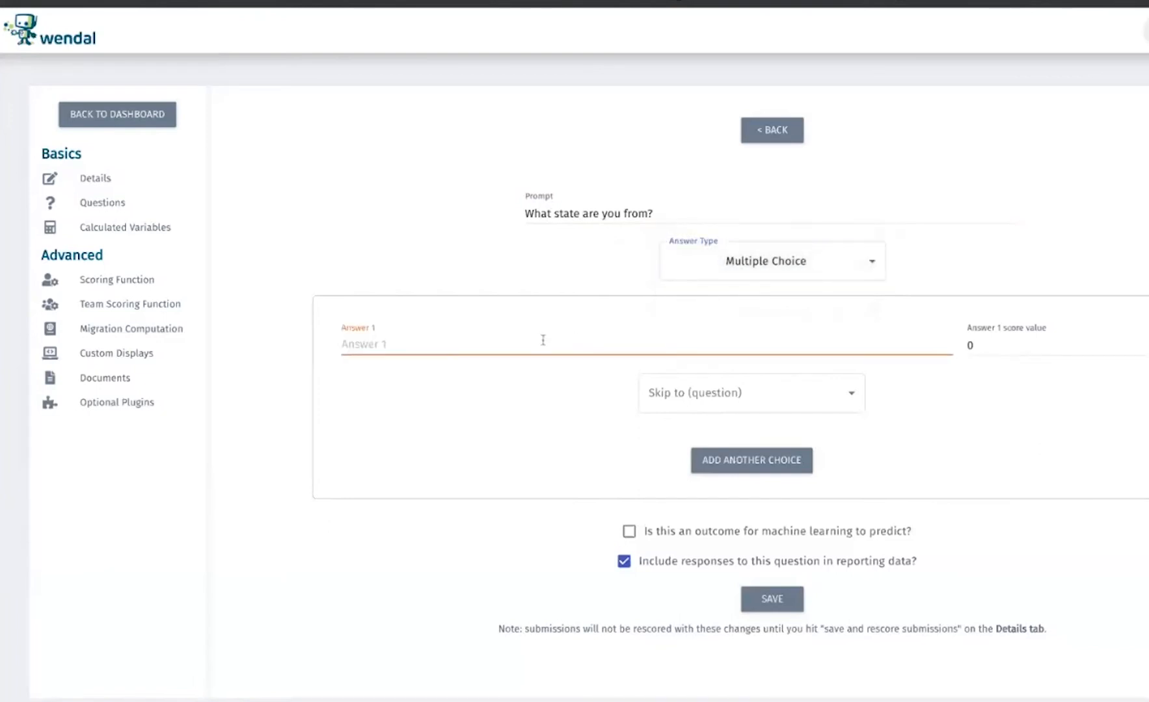
type("Ohio")
type("Kentuck")
type("Texas")
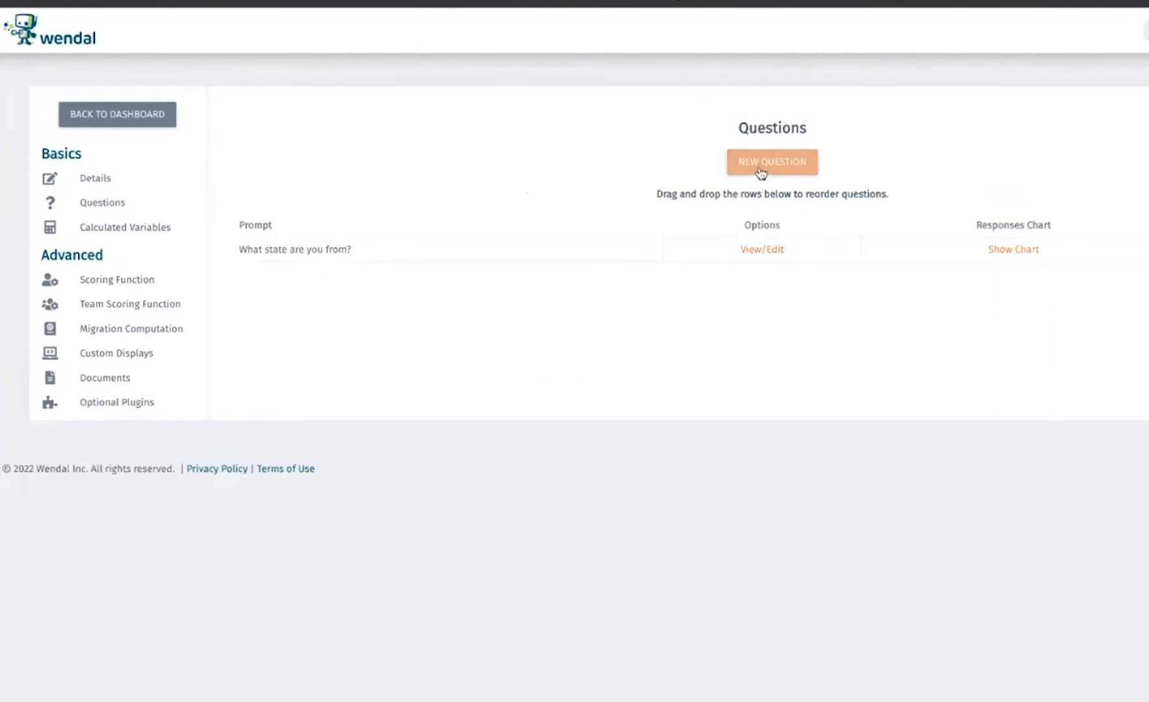
Add a second question with the prompt "What city are you from?" and the Multiple Choice answer type
left_click(760, 173)
left_click(637, 215)
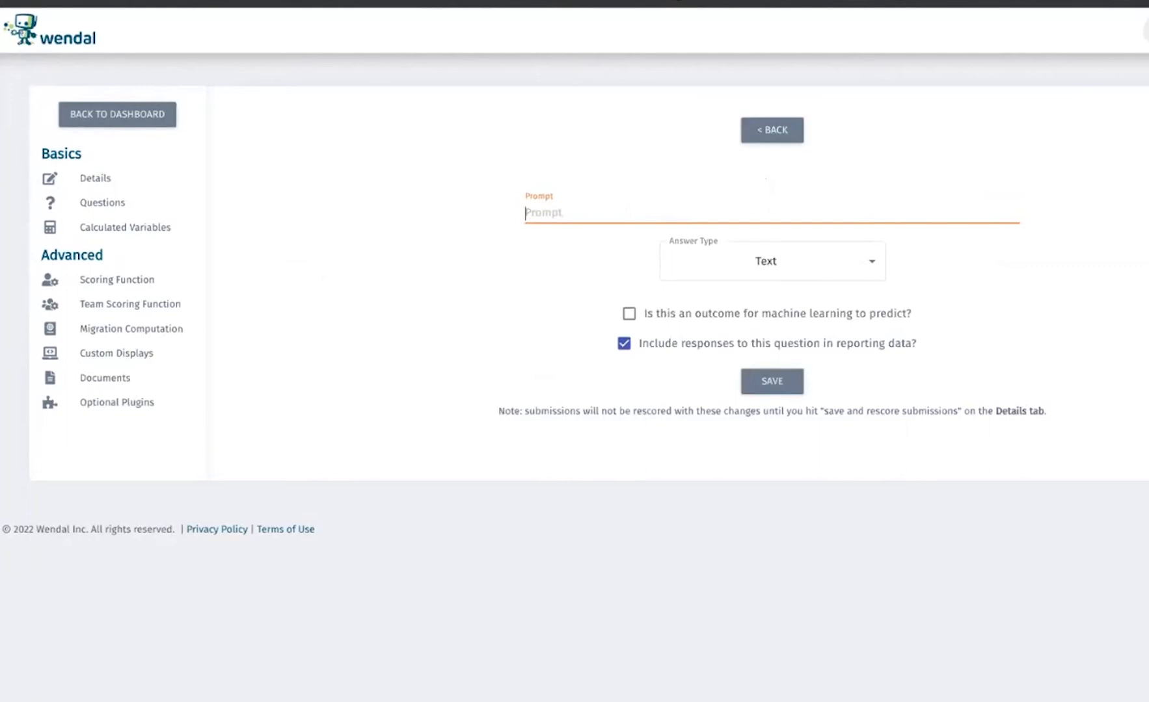
type("What city are you from?")
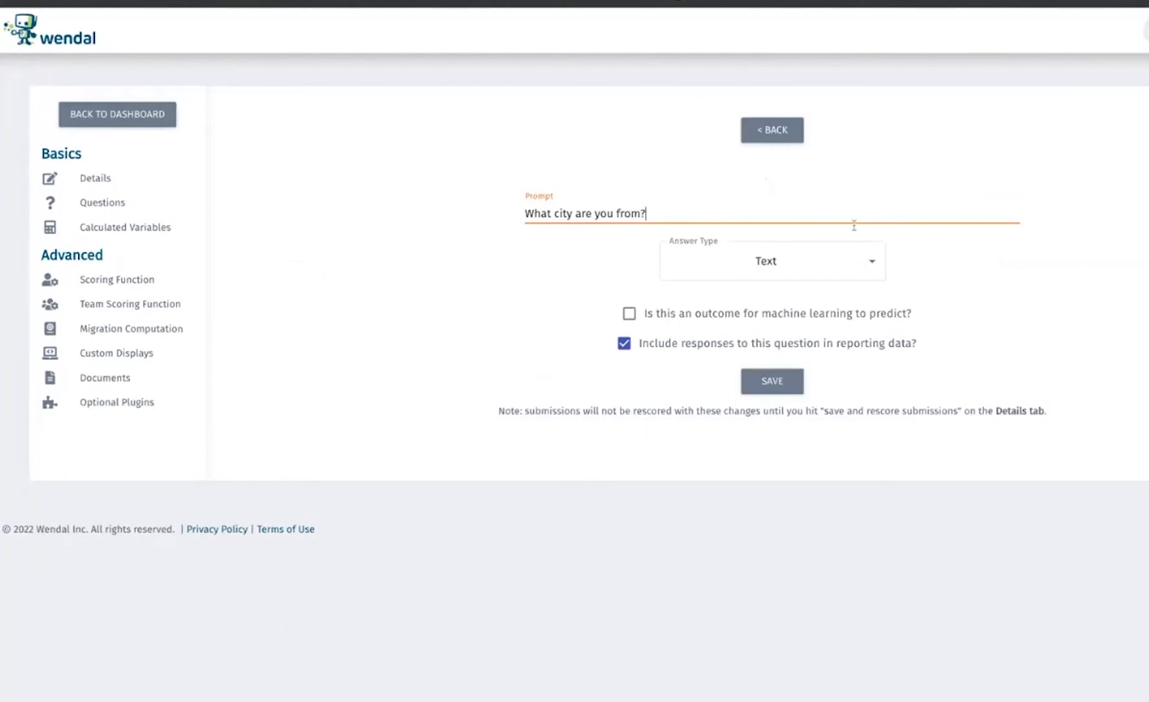
left_click(828, 270)
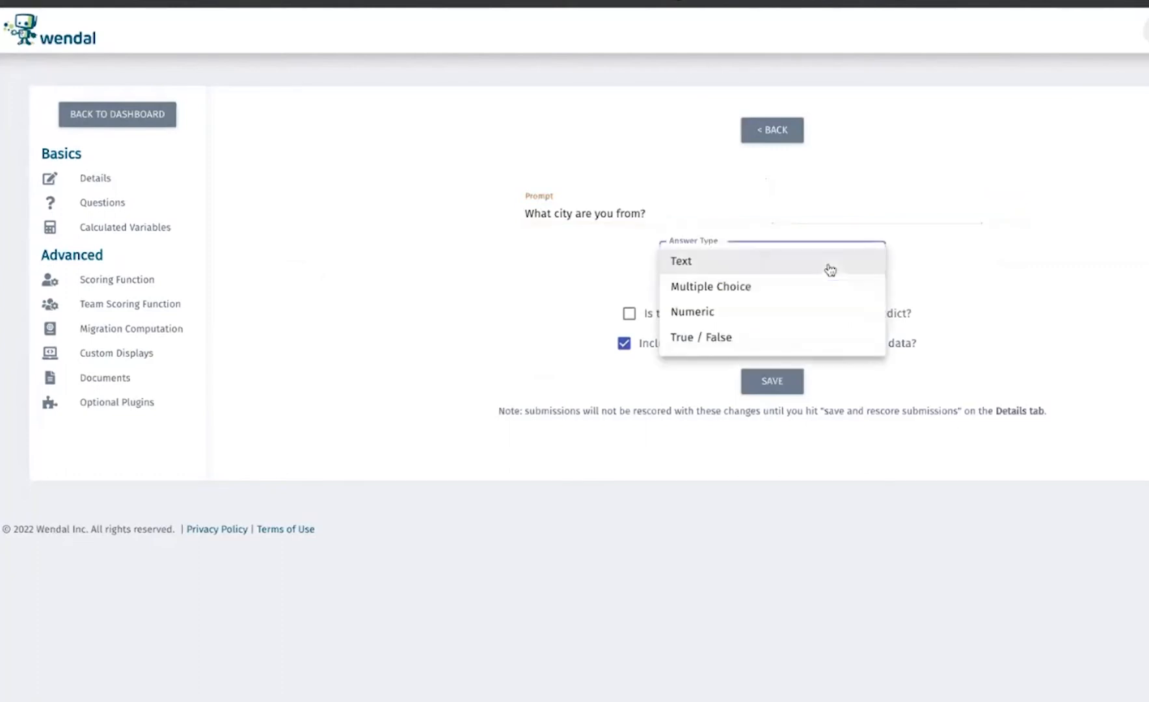
left_click(775, 298)
Enter Cincinnati, Cleveland and Columbus as the answers of the Ohio city question, save it and return to the question list
type("Cincinnati")
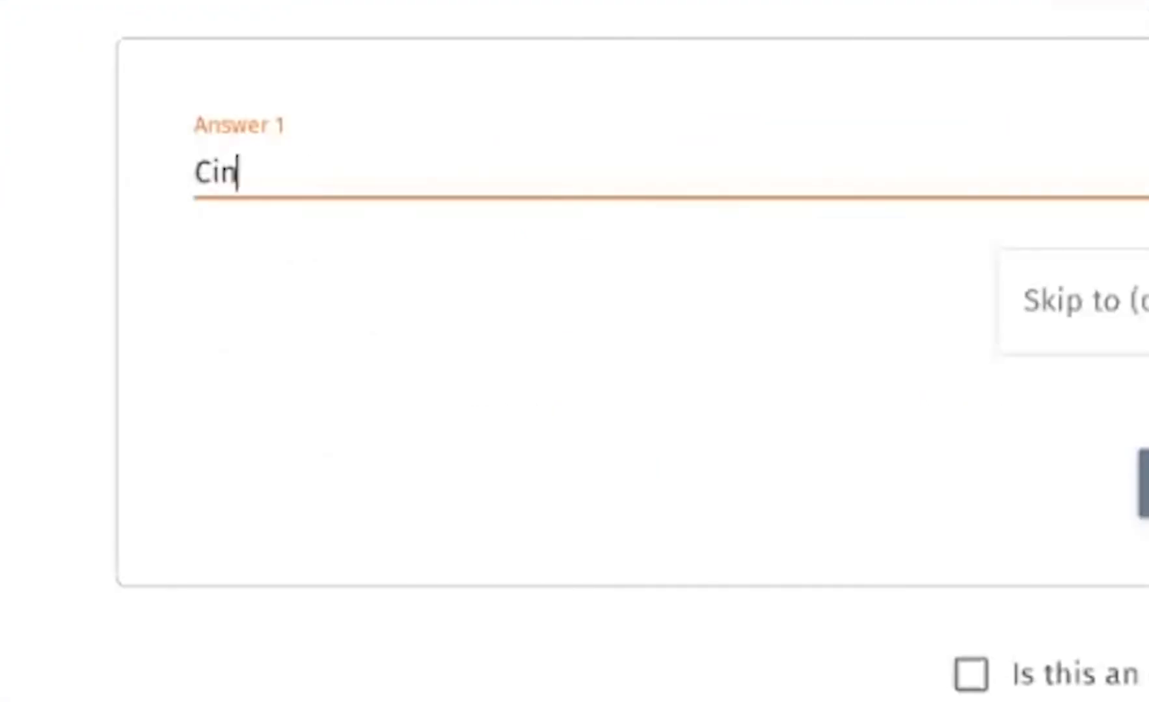
key("Return")
type("CLeve")
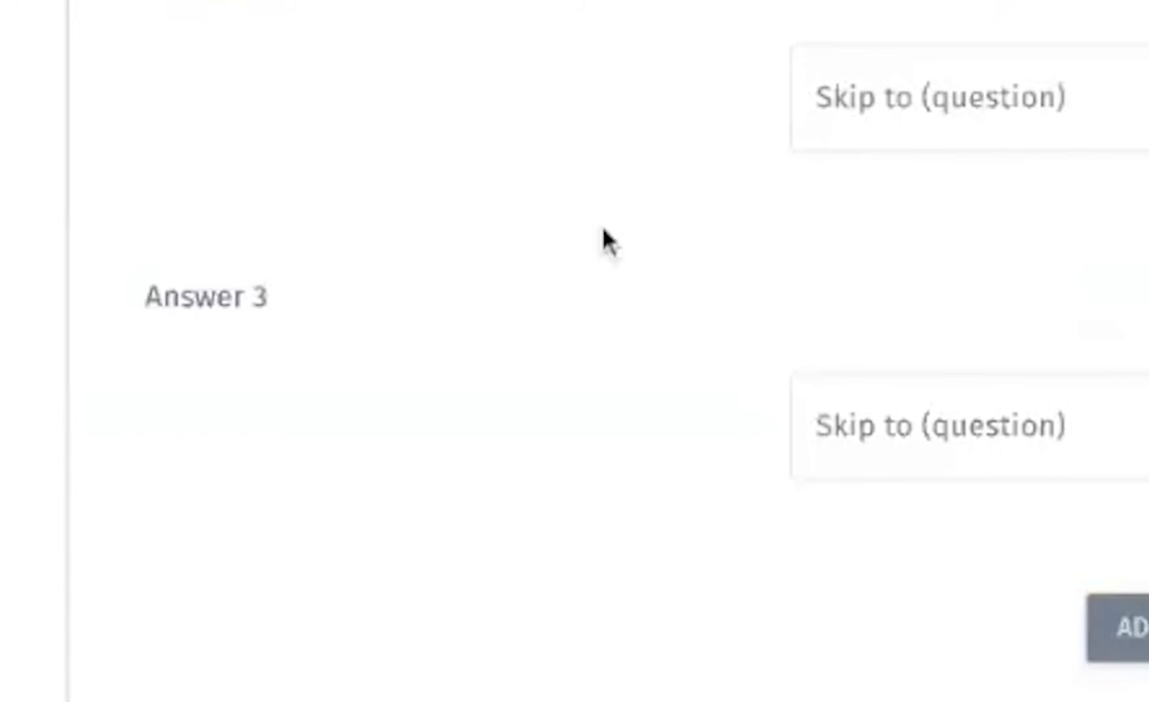
left_click(585, 256)
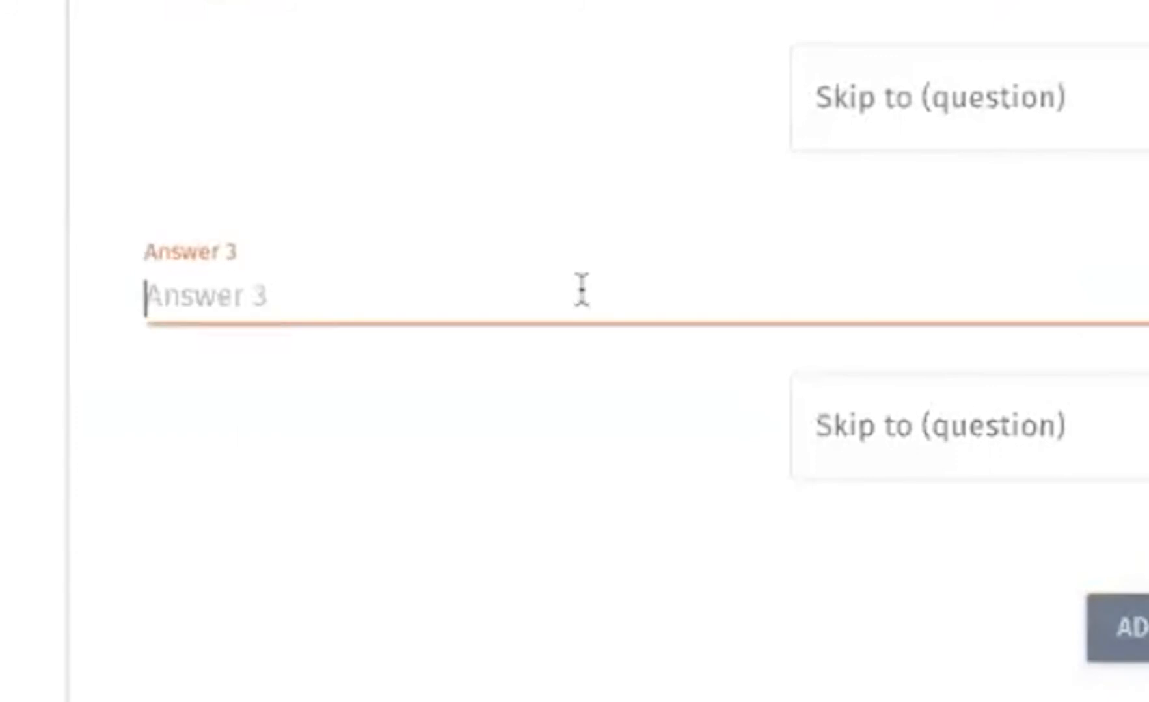
type("Colimbus")
key("BackSpace")
key("BackSpace")
key("BackSpace")
key("BackSpace")
key("BackSpace")
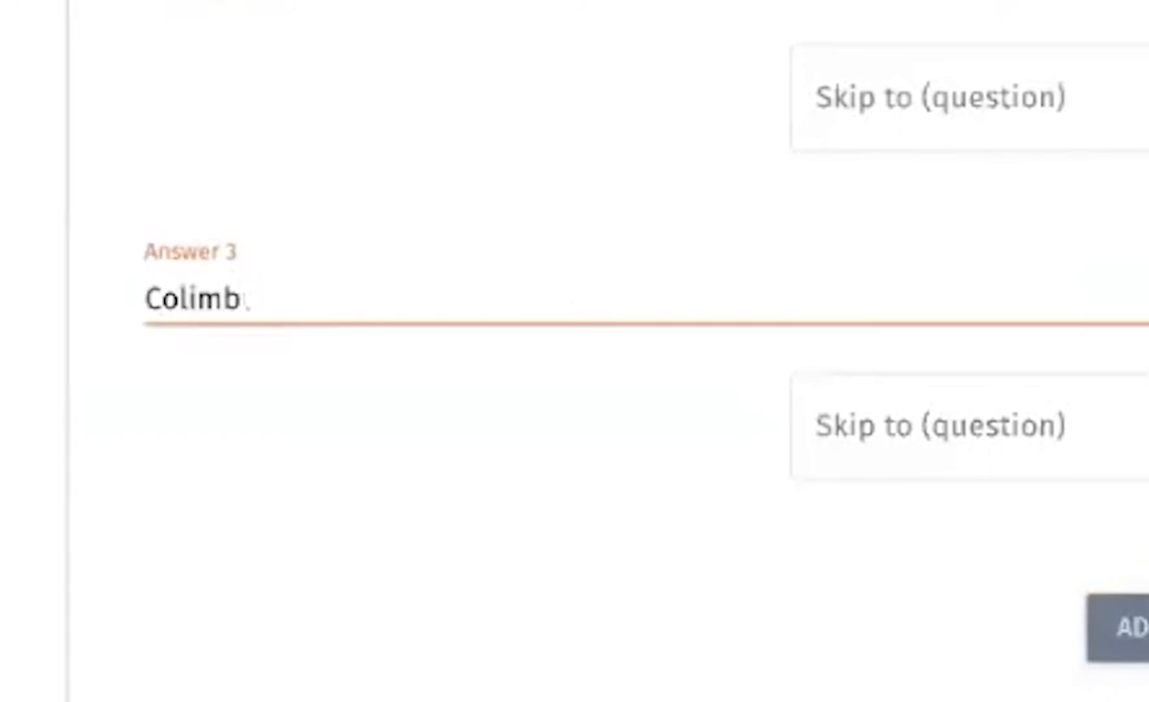
type("umbus")
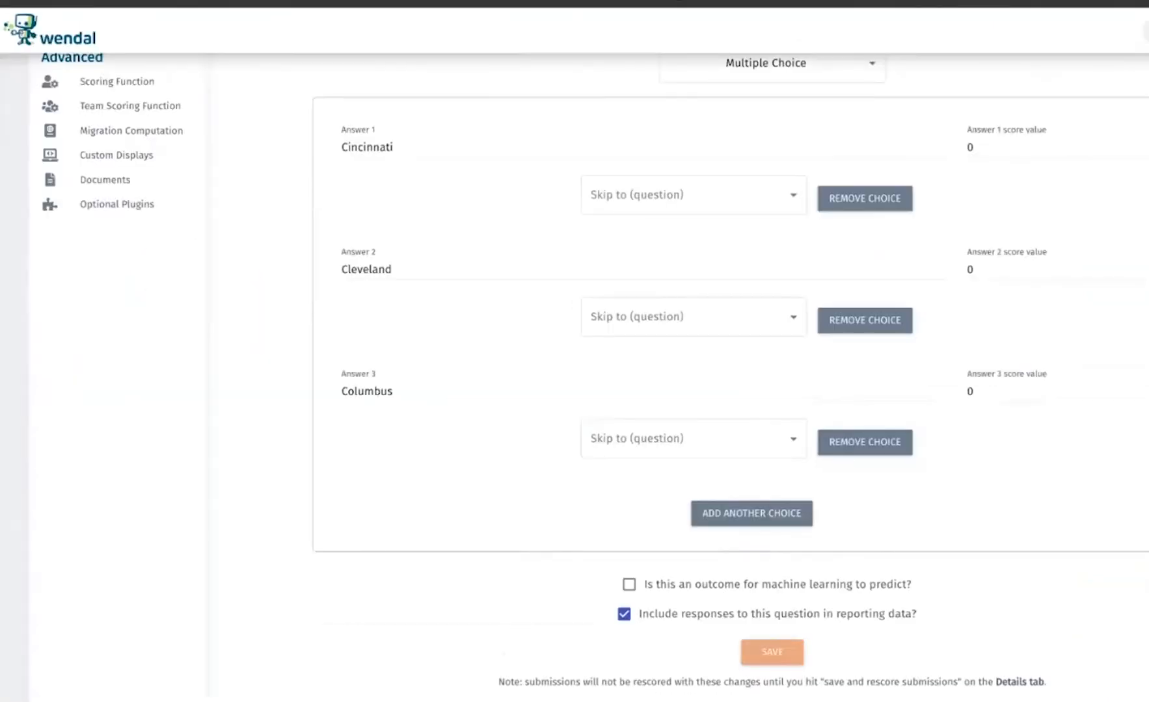
scroll(756, 71, "up", 3)
left_click(759, 70)
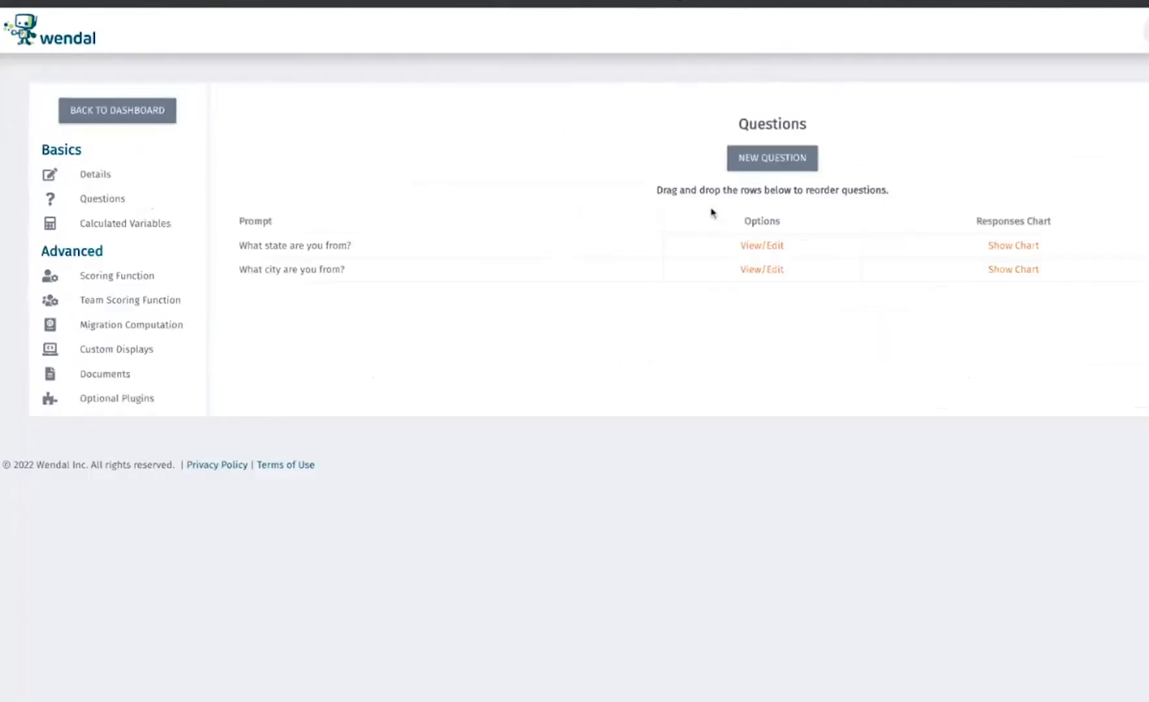
Add a third question, again prompting "What city are you from?" with the Multiple Choice answer type
left_click(786, 166)
left_click(664, 206)
type("What city are you from?")
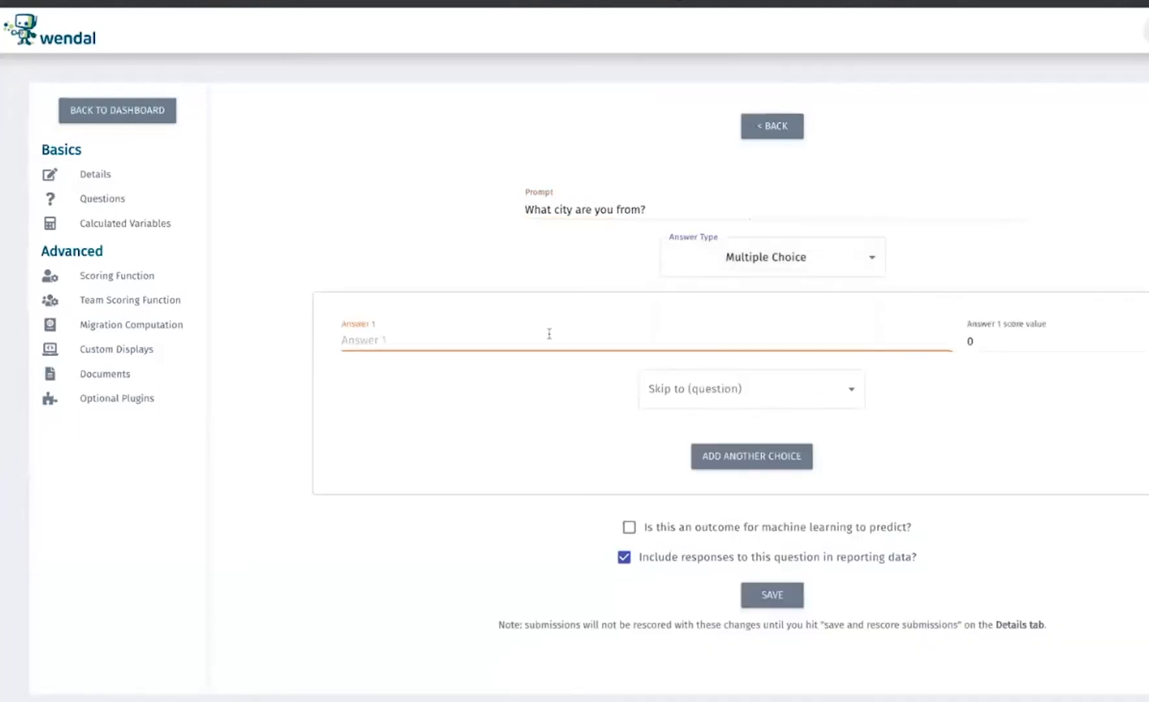
Enter Covington, Lexington and Louisville as the third question's answers and save it
type("Covington")
key("Return")
type("Le")
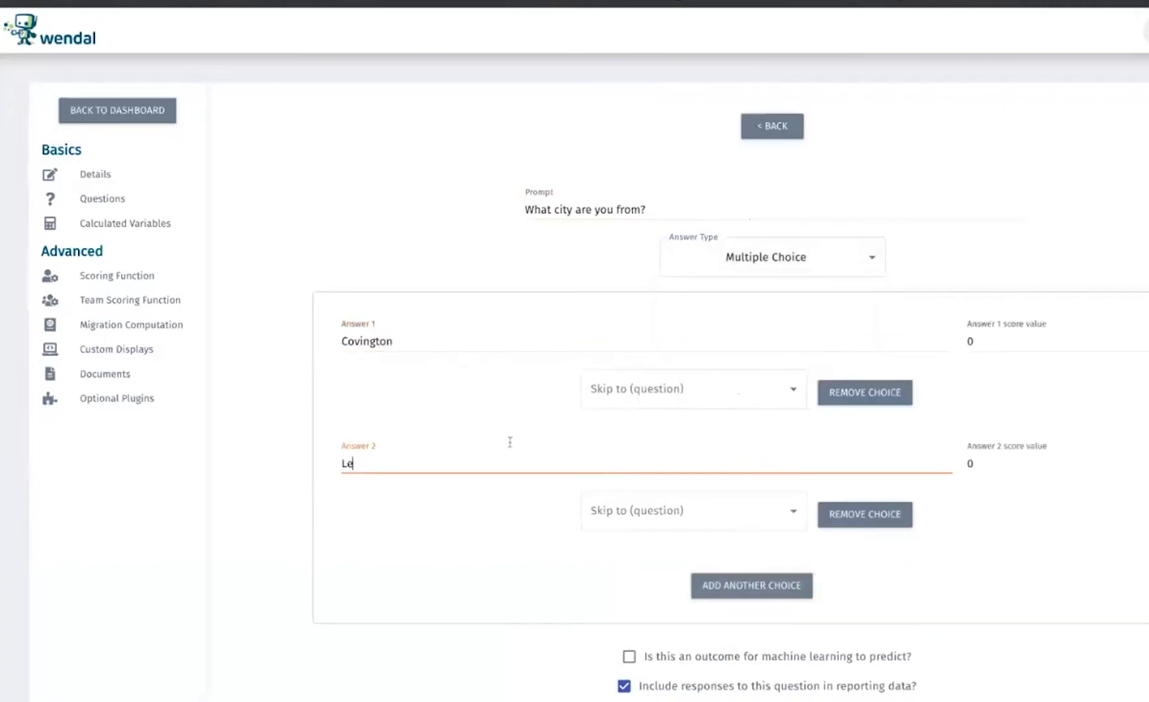
type("xington")
left_click(770, 591)
left_click(453, 566)
type("Louisville")
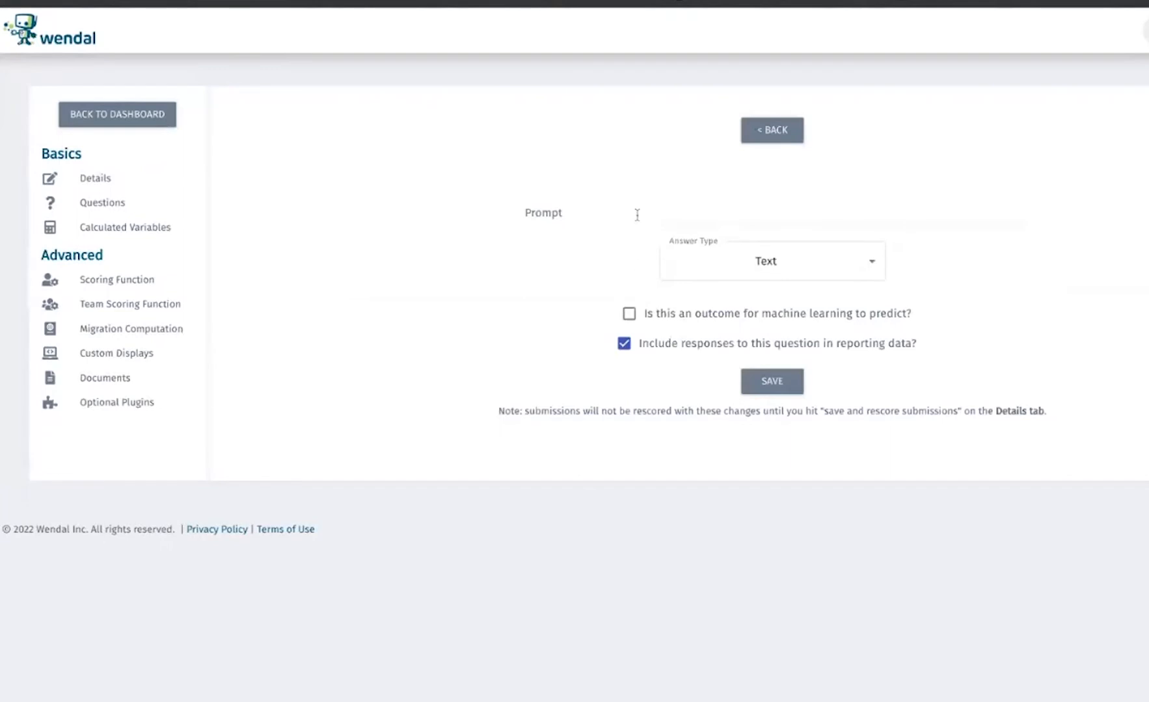
Add a fourth question with the prompt "What city are you from?" and the Multiple Choice answer type
left_click(634, 210)
type("What city ")
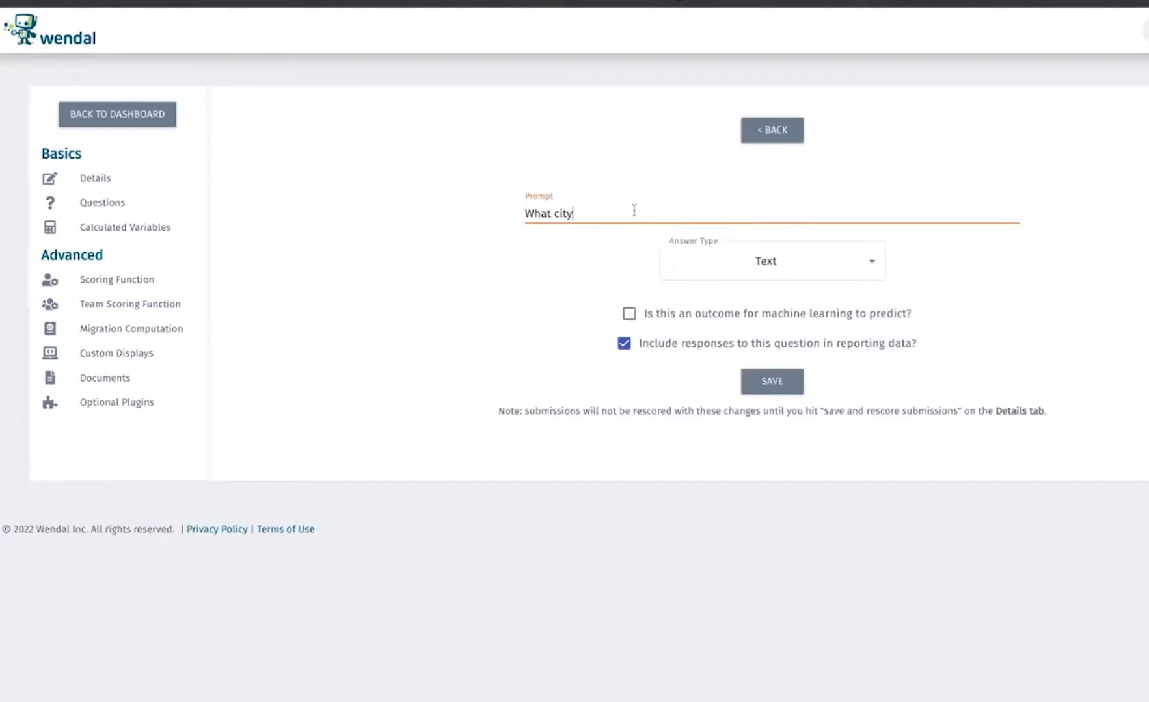
type("are you from?")
left_click(777, 279)
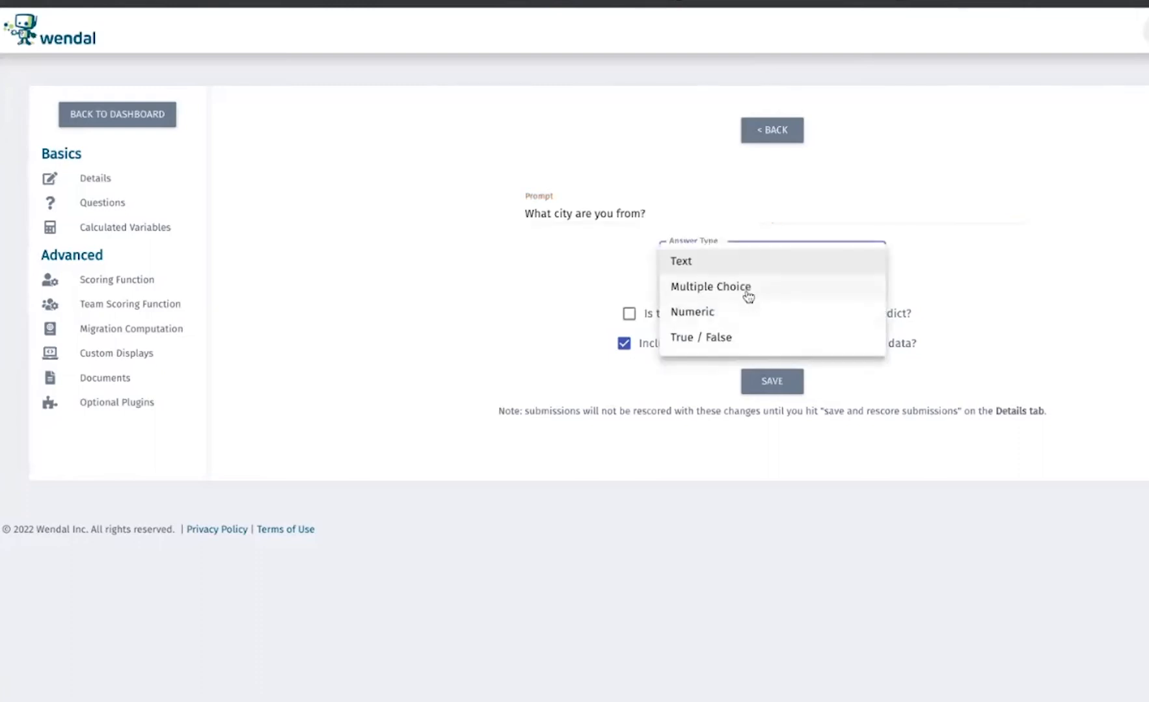
left_click(748, 297)
Enter Austin, San Antonio, Dallas and Houston as the fourth question's answers, save it and return to the question list
left_click(548, 330)
type("Austin")
left_click(715, 454)
left_click(715, 454)
type("San Antoni")
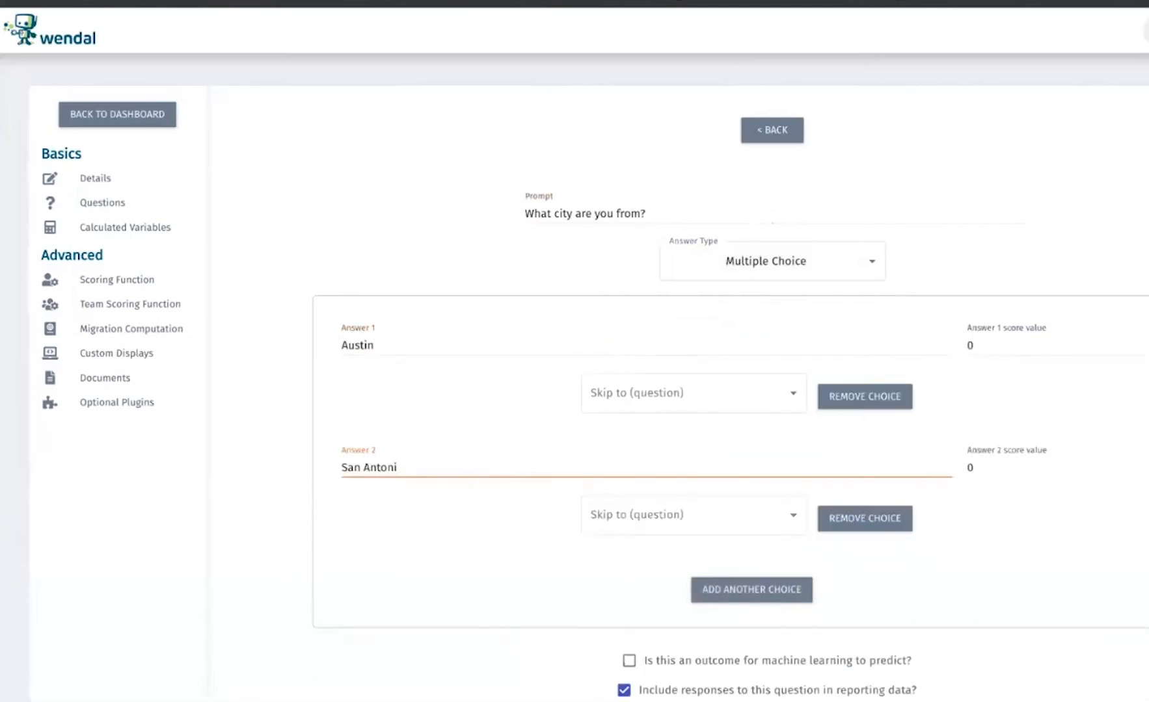
type("o")
left_click(751, 589)
left_click(362, 574)
type("Dallas")
left_click(751, 701)
scroll(433, 623, "down", 2)
left_click(428, 563)
type("Ho")
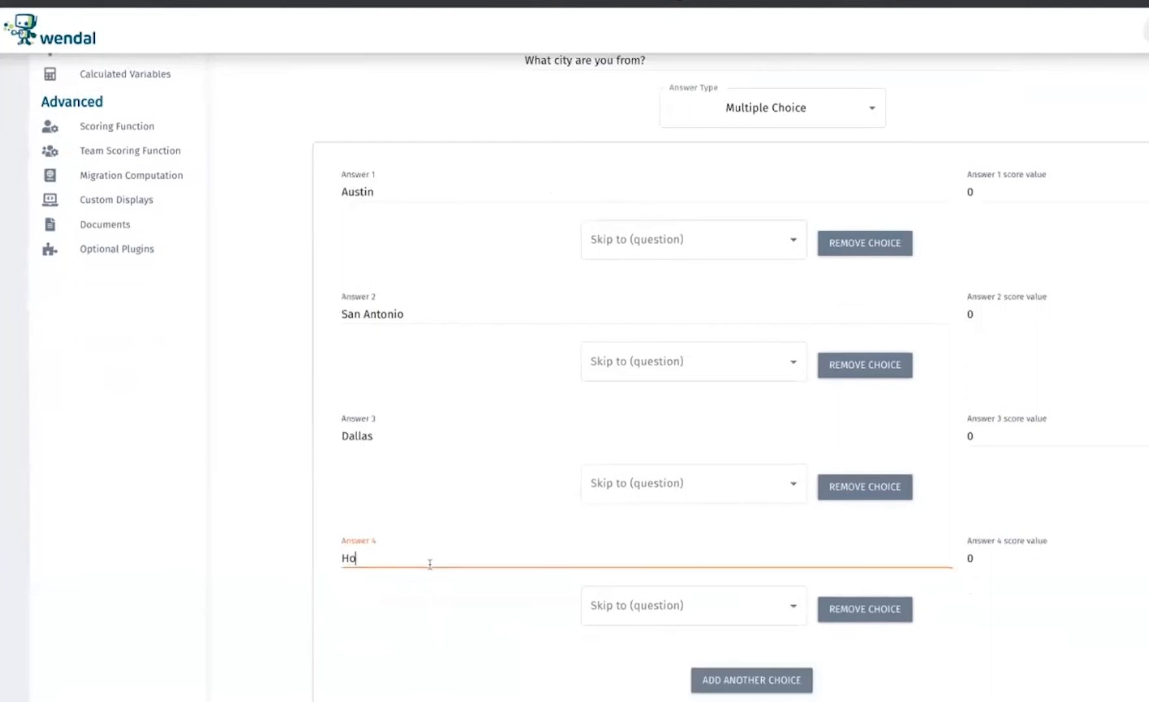
type("uston")
scroll(733, 159, "up", 3)
left_click(758, 132)
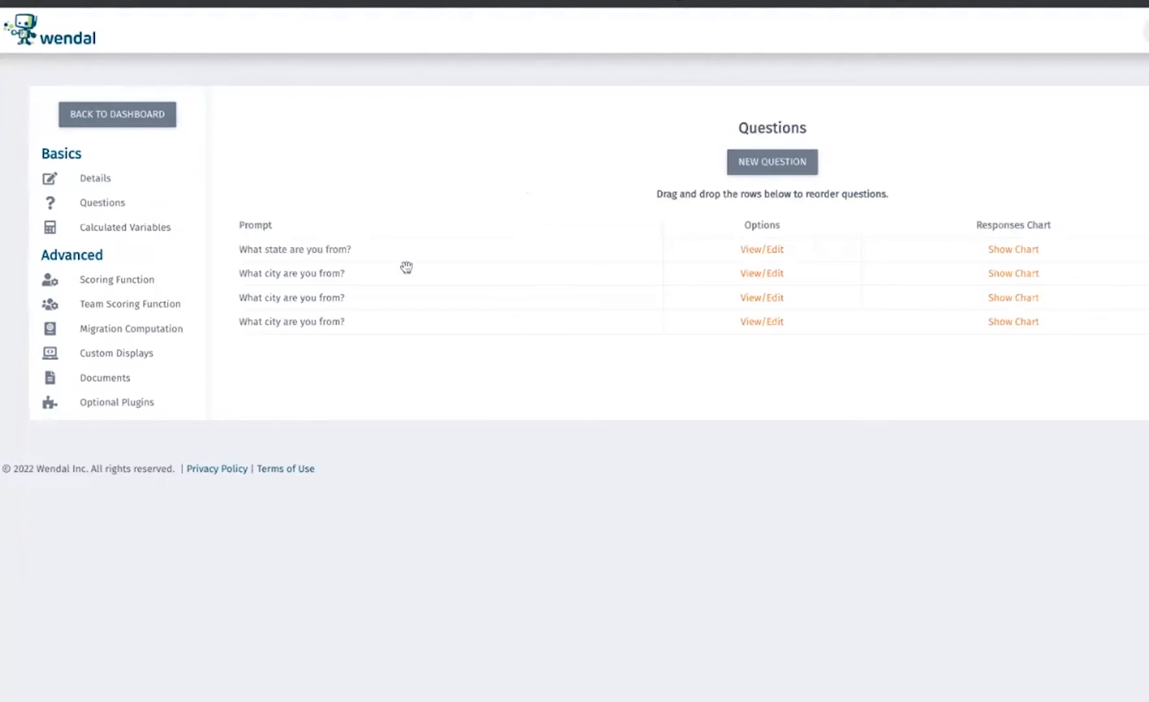
Set the state question's Ohio, Kentucky and Texas answers to skip to the first, second and third "What city are you from?" question respectively
left_click(762, 250)
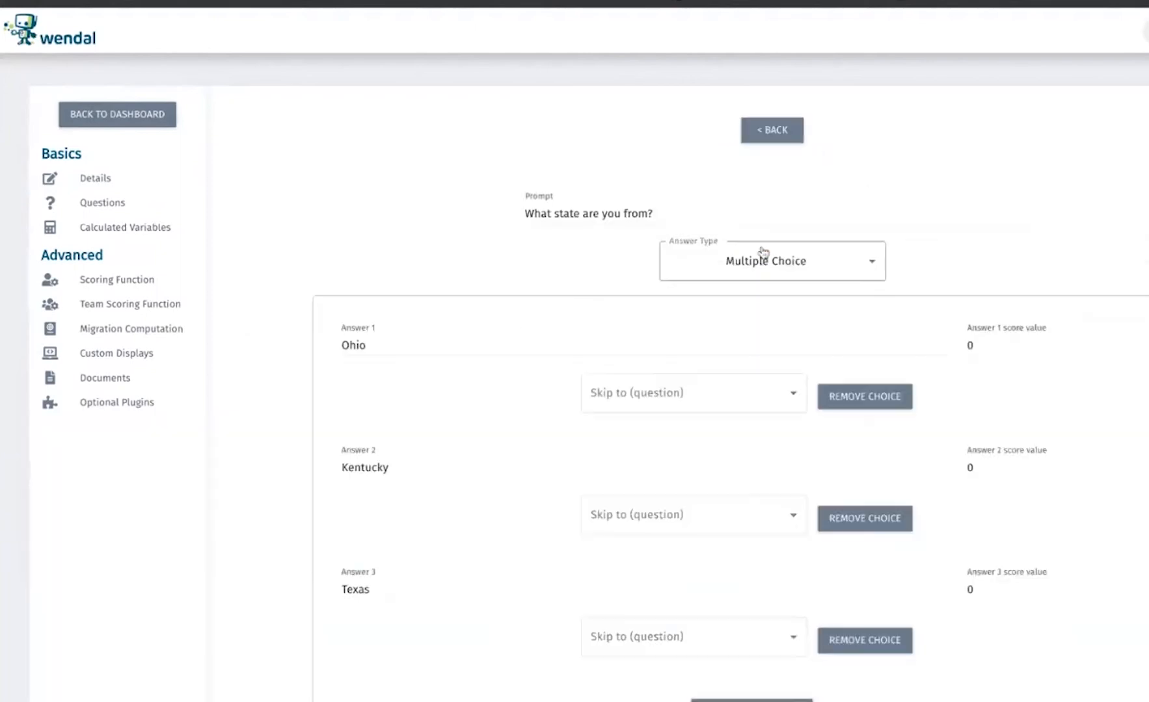
scroll(762, 253, "down", 1)
left_click(738, 332)
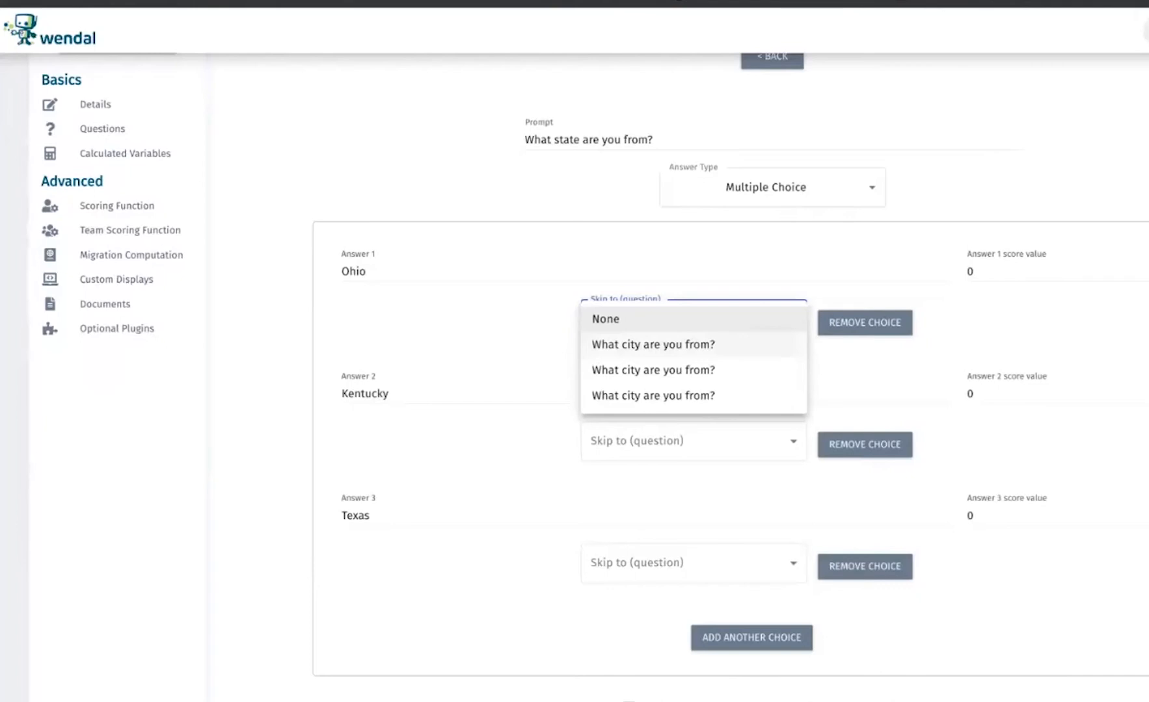
left_click(690, 351)
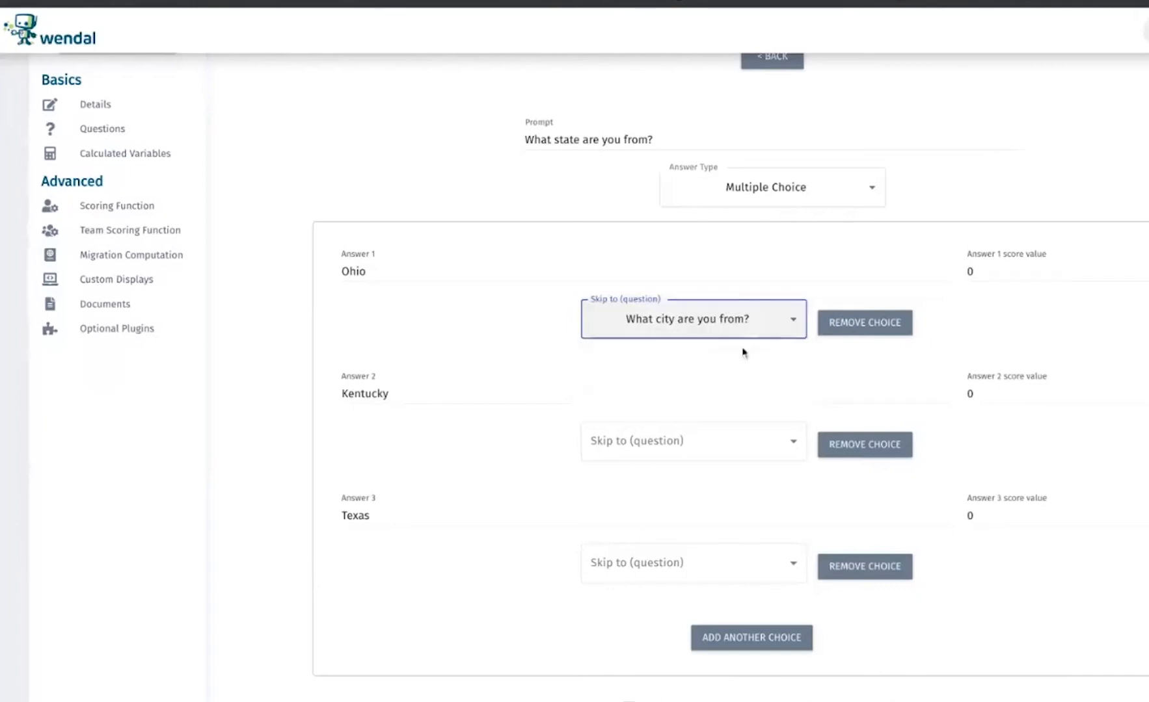
left_click(619, 385)
left_click(632, 431)
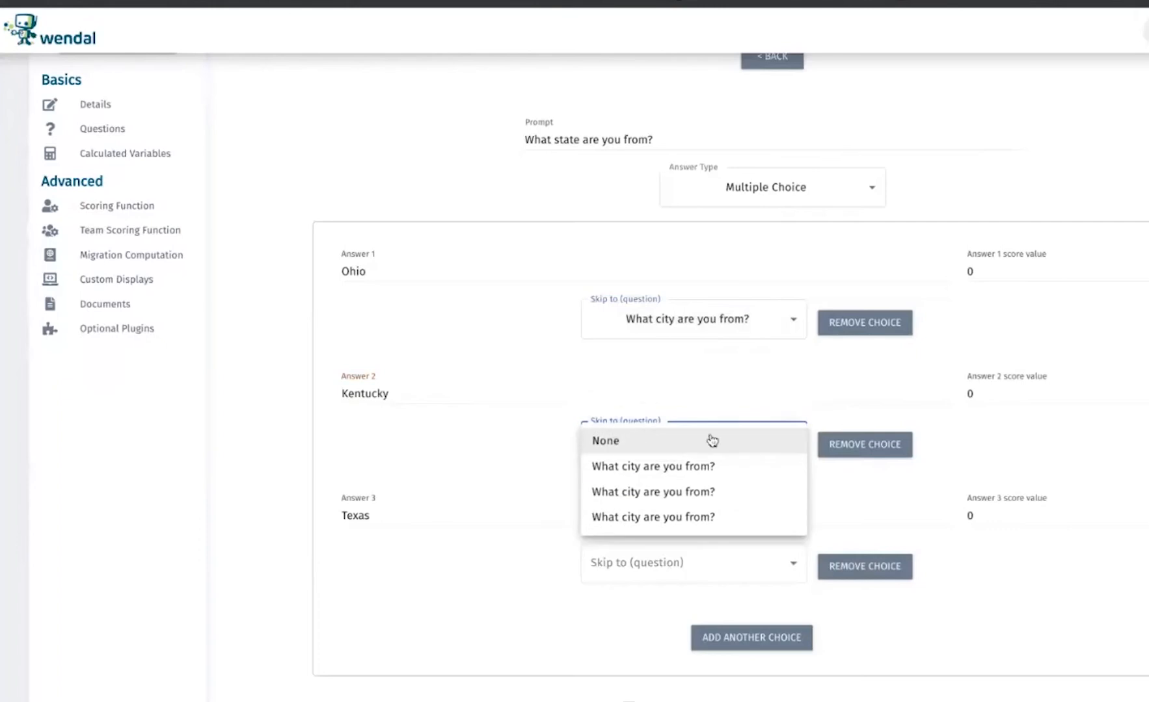
left_click(682, 491)
left_click(668, 561)
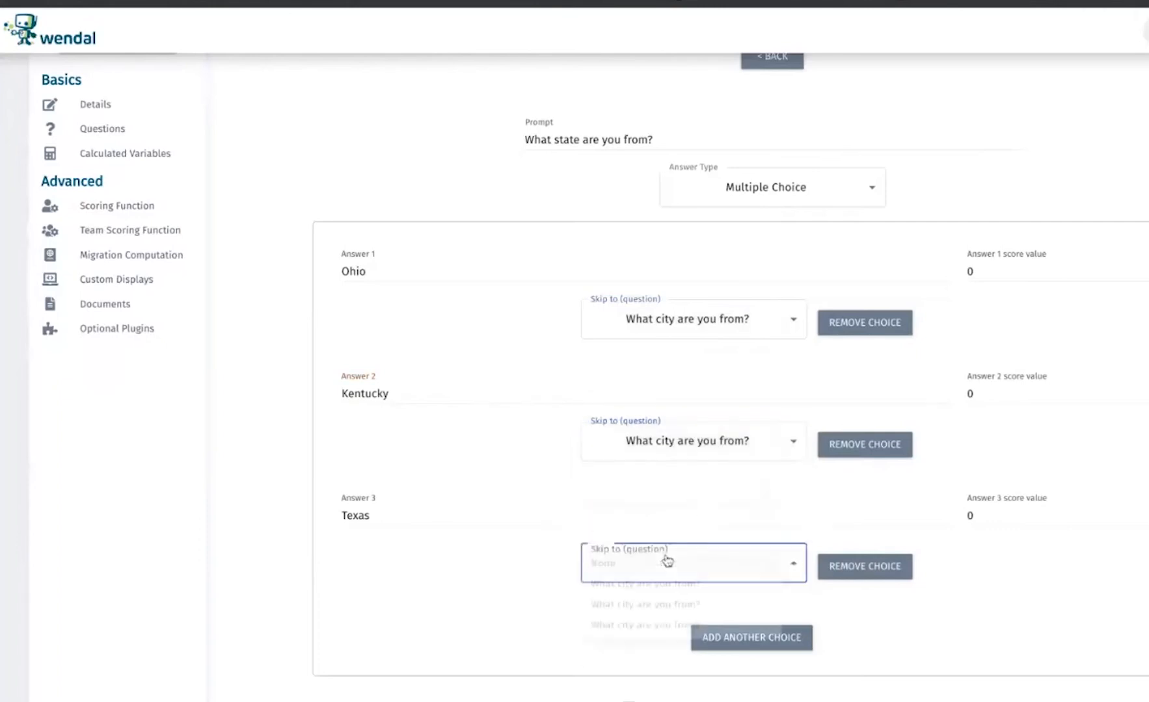
left_click(660, 640)
Save the state question with its skip settings and return to the question list
scroll(533, 640, "down", 3)
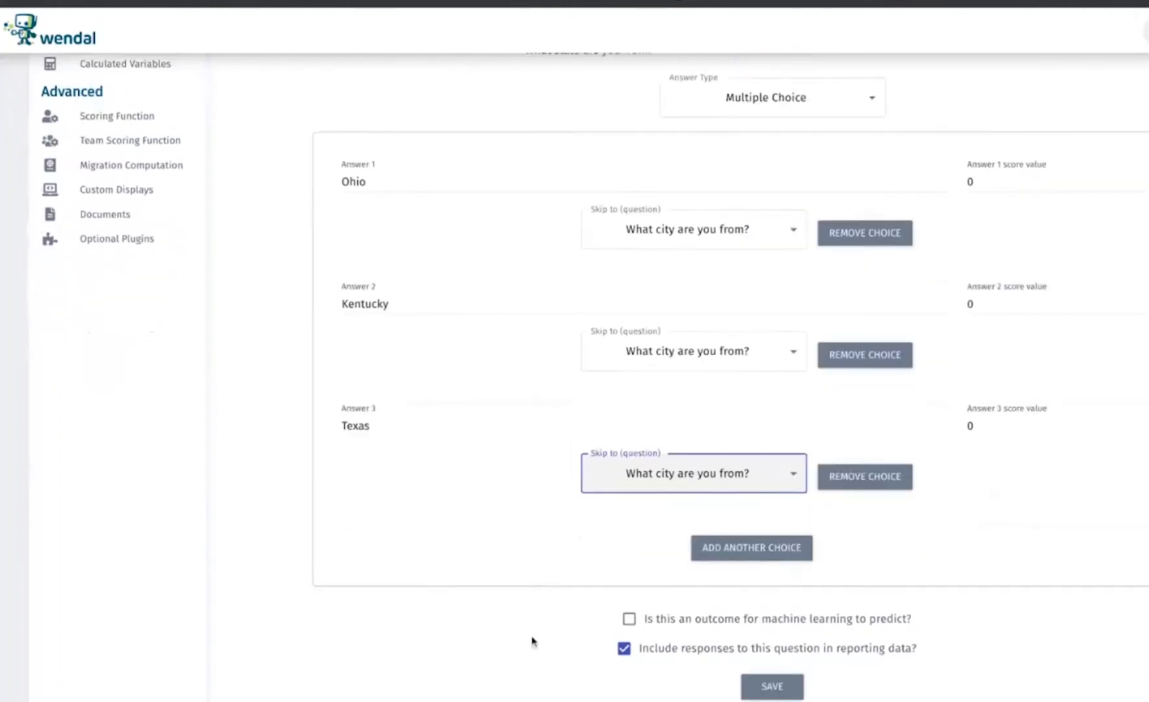
left_click(772, 626)
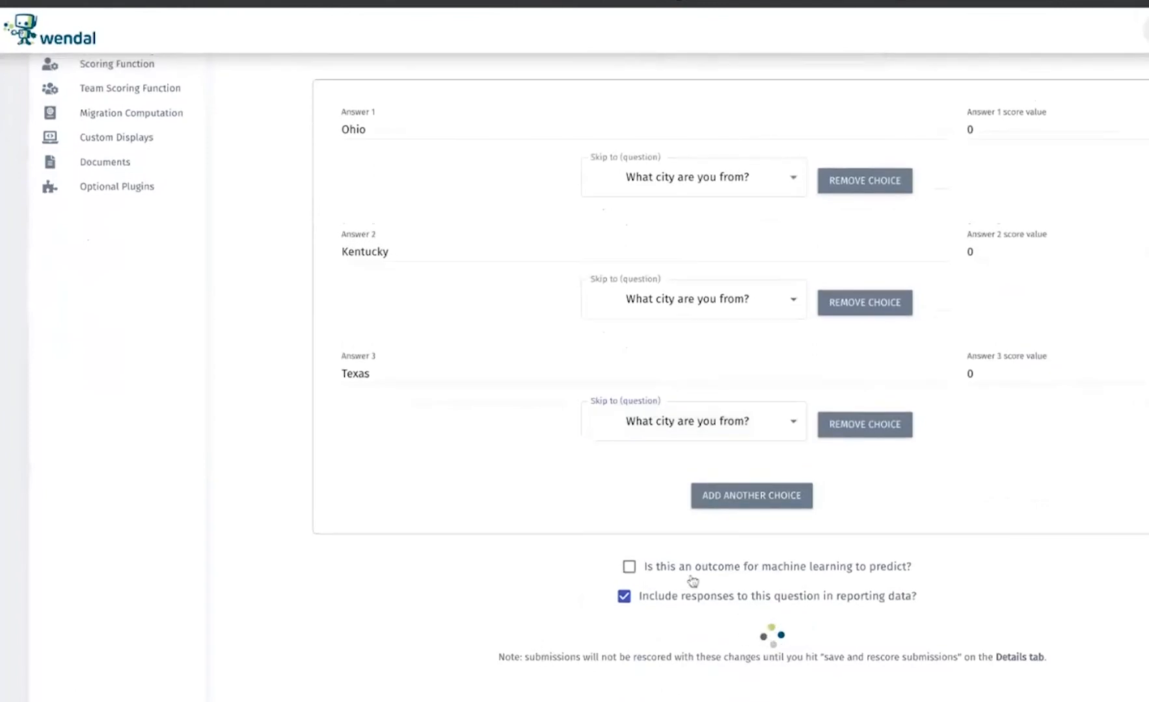
scroll(774, 65, "up", 3)
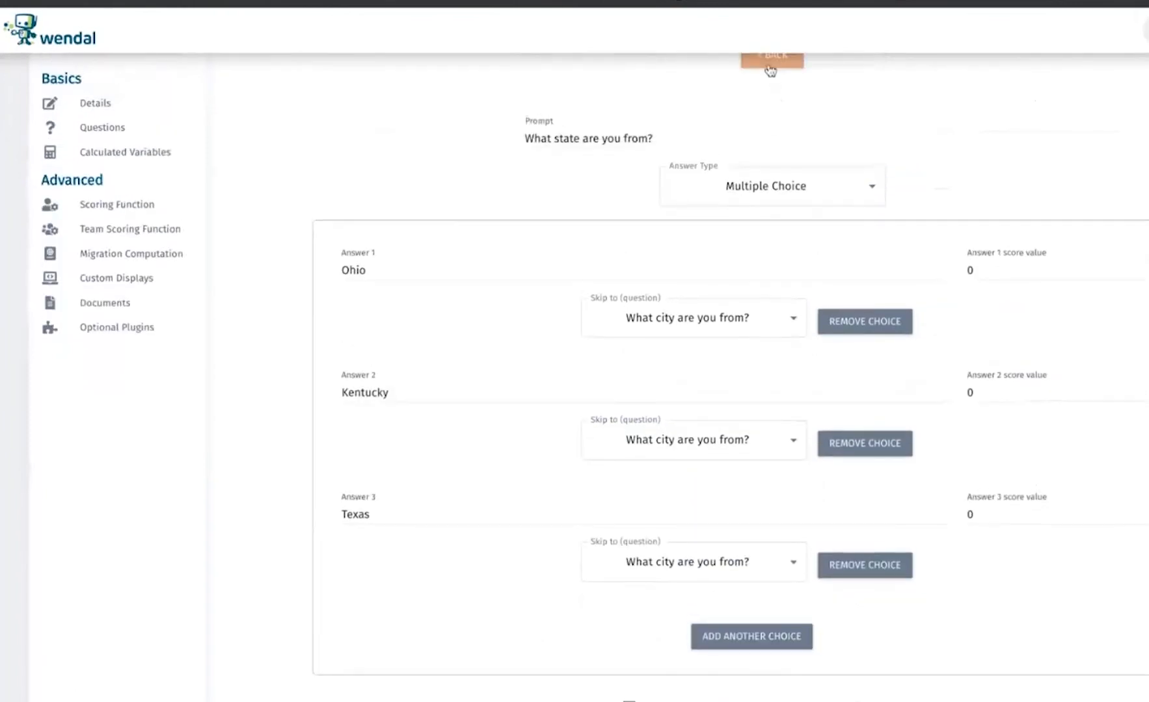
left_click(771, 65)
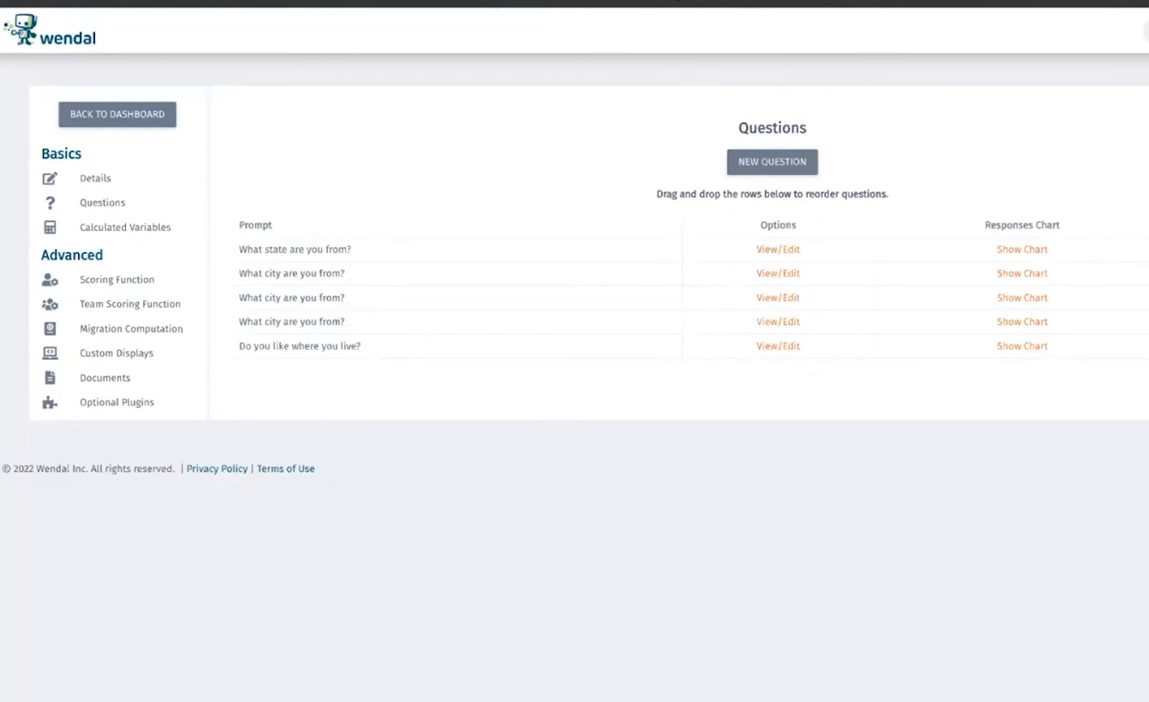
In the first city question, set Cincinnati, Cleveland and Columbus to skip to "Do you like where you live?"
left_click(773, 274)
scroll(688, 432, "down", 1)
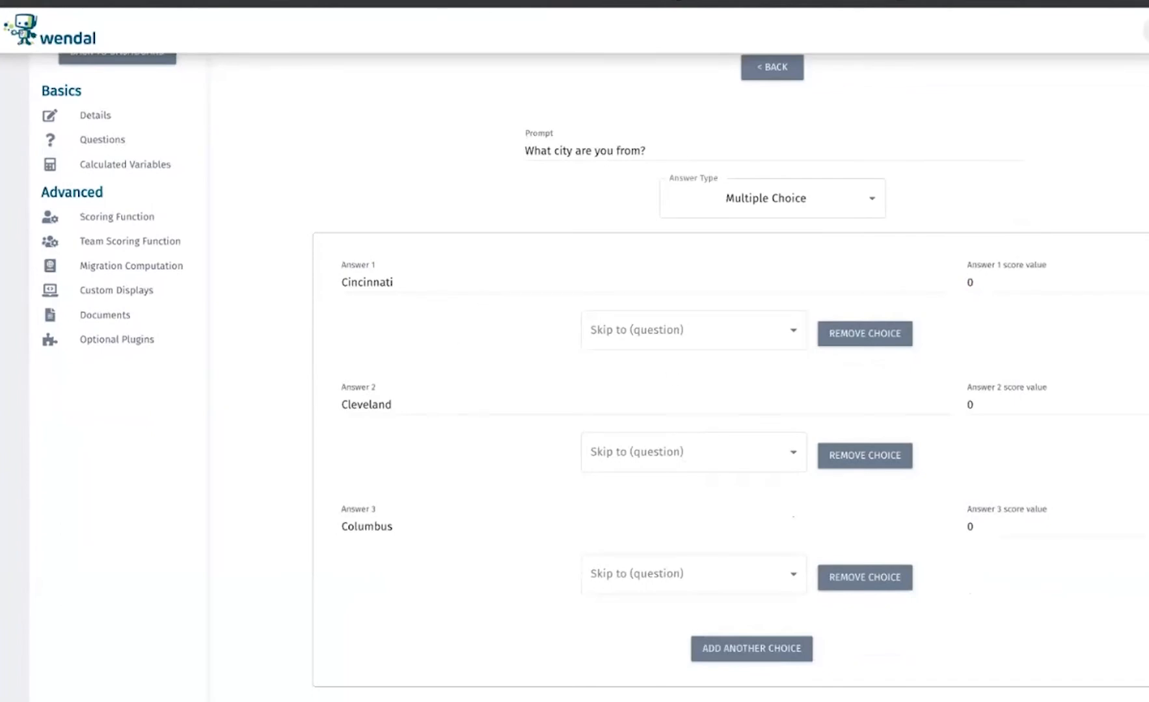
left_click(647, 333)
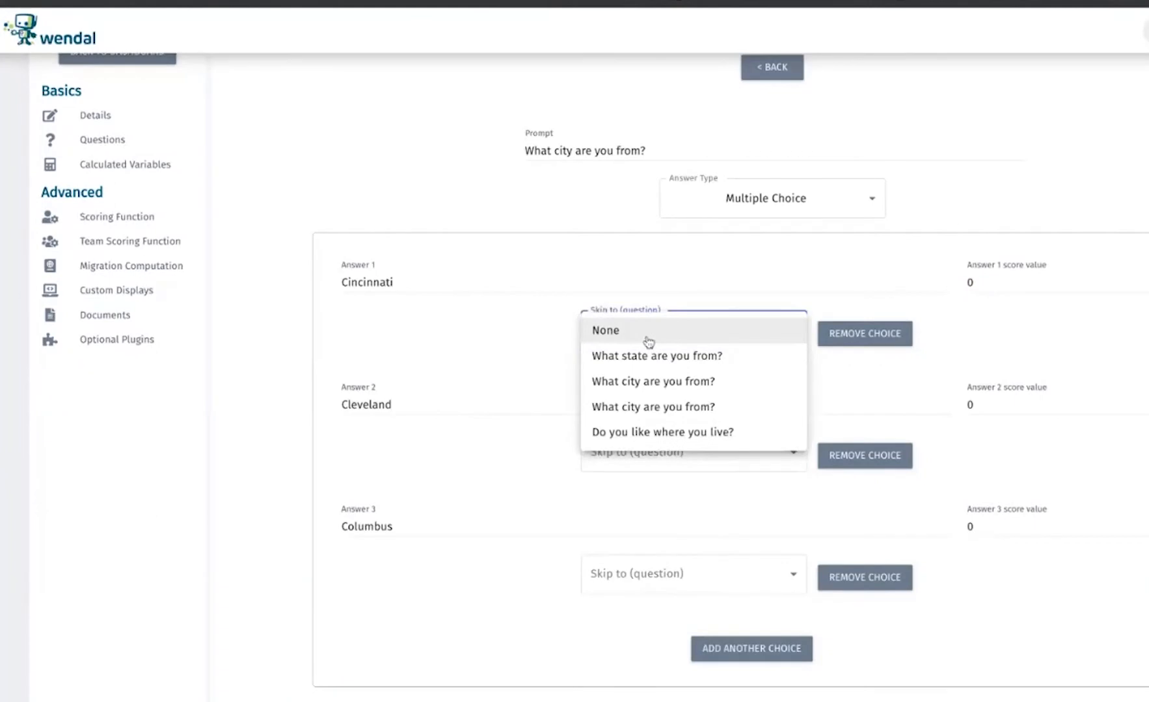
left_click(690, 433)
left_click(707, 467)
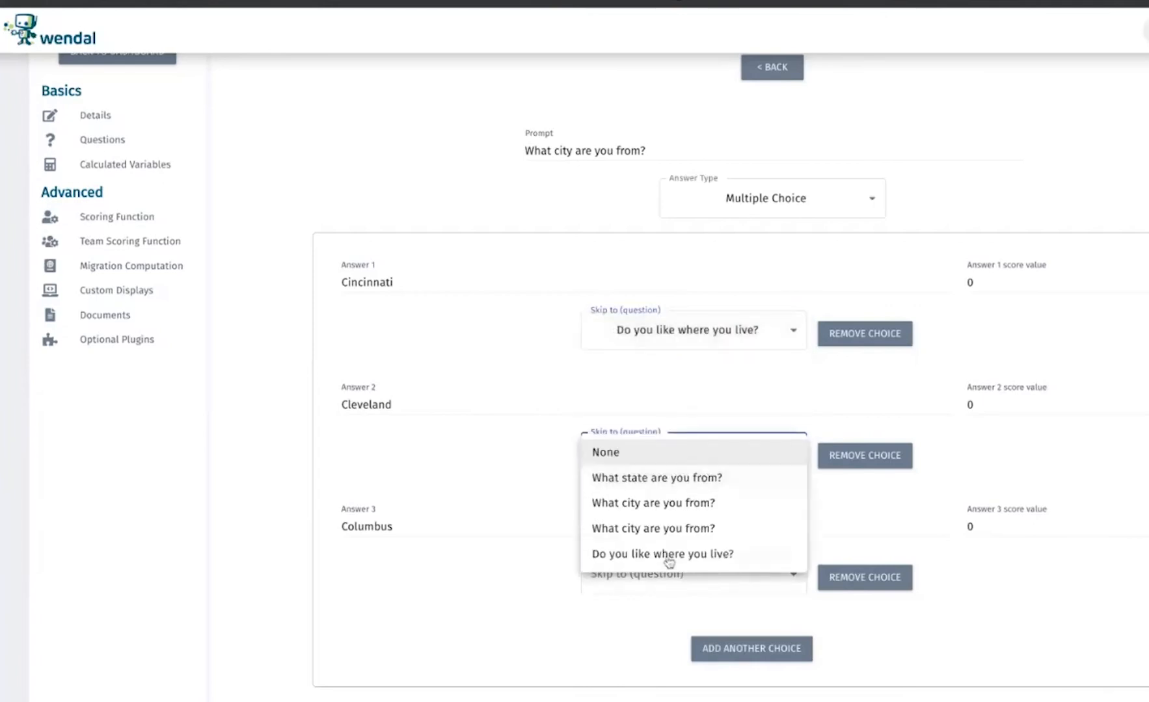
left_click(654, 556)
left_click(697, 575)
left_click(624, 676)
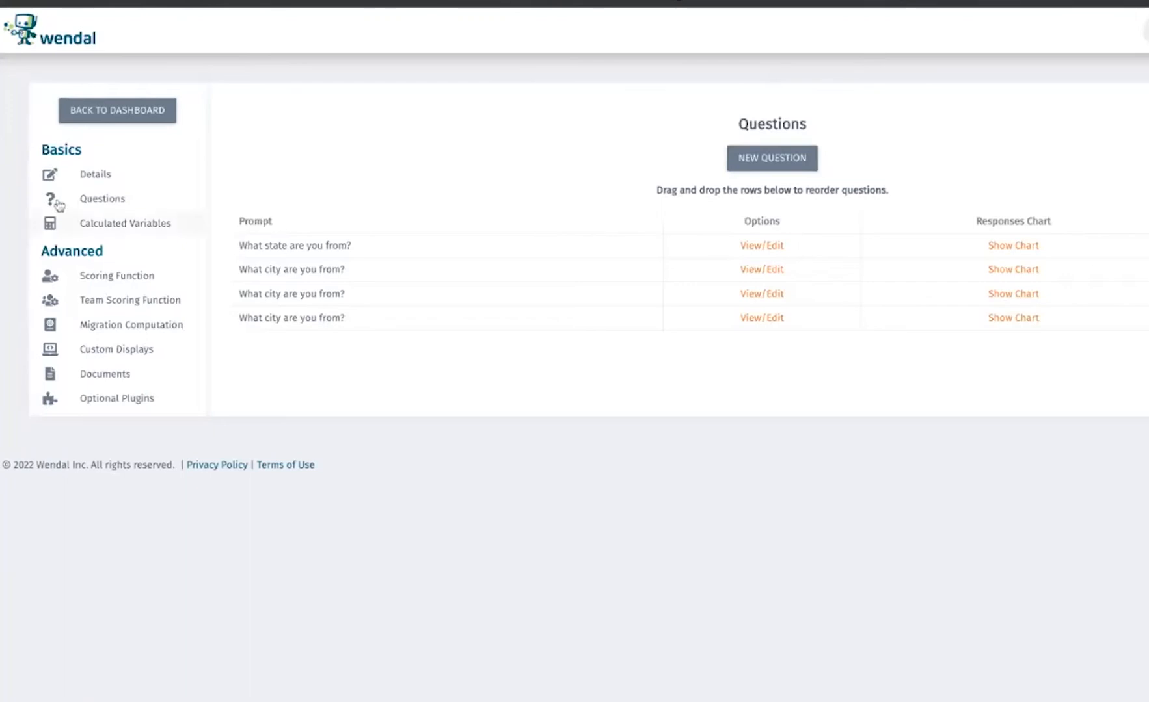
Save the "Getting to know you" questionnaire details as a draft and publish the questionnaire
left_click(95, 181)
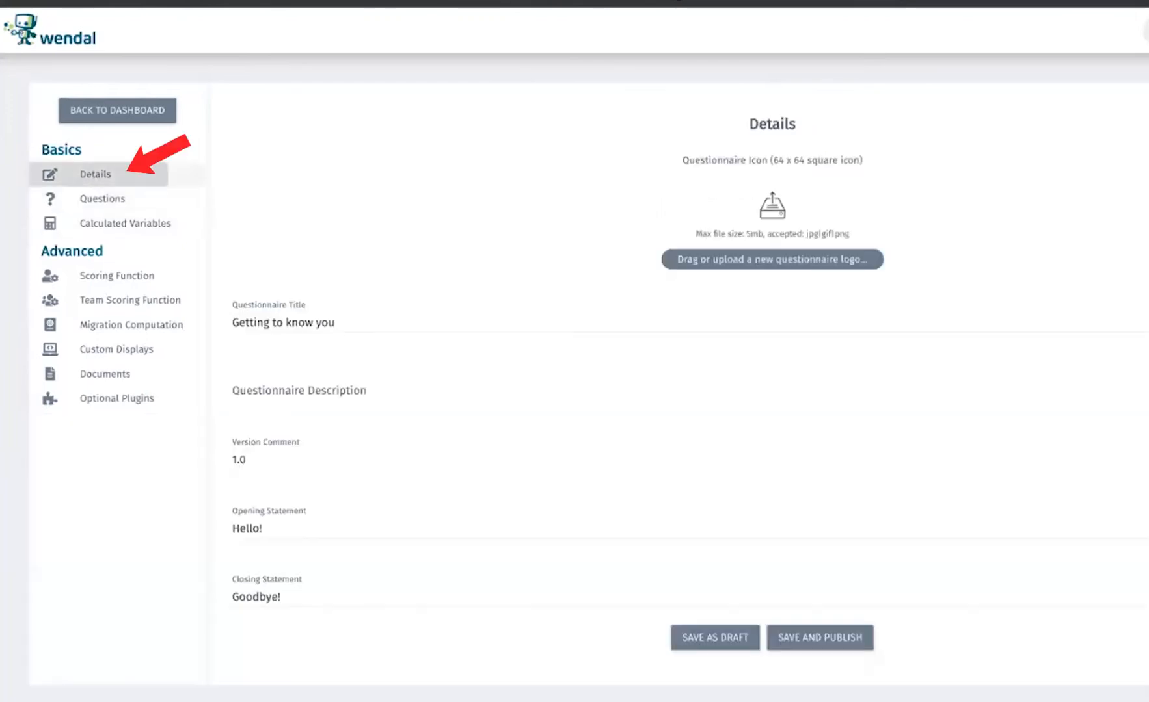
left_click(695, 637)
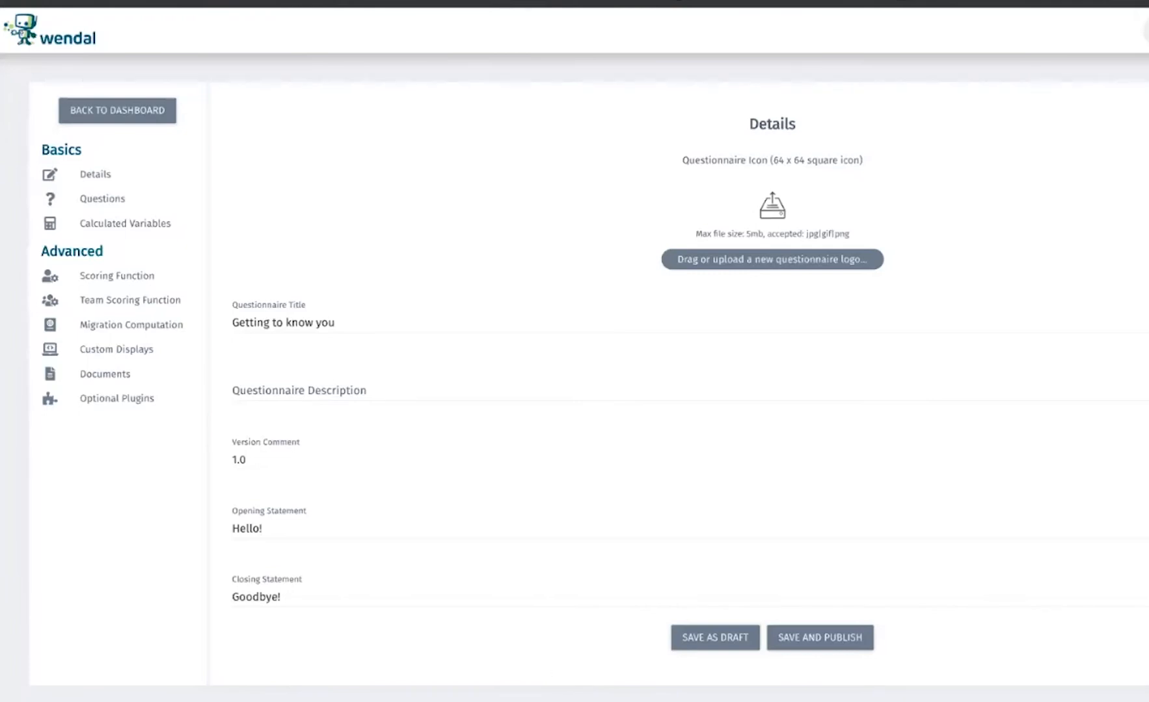
left_click(833, 636)
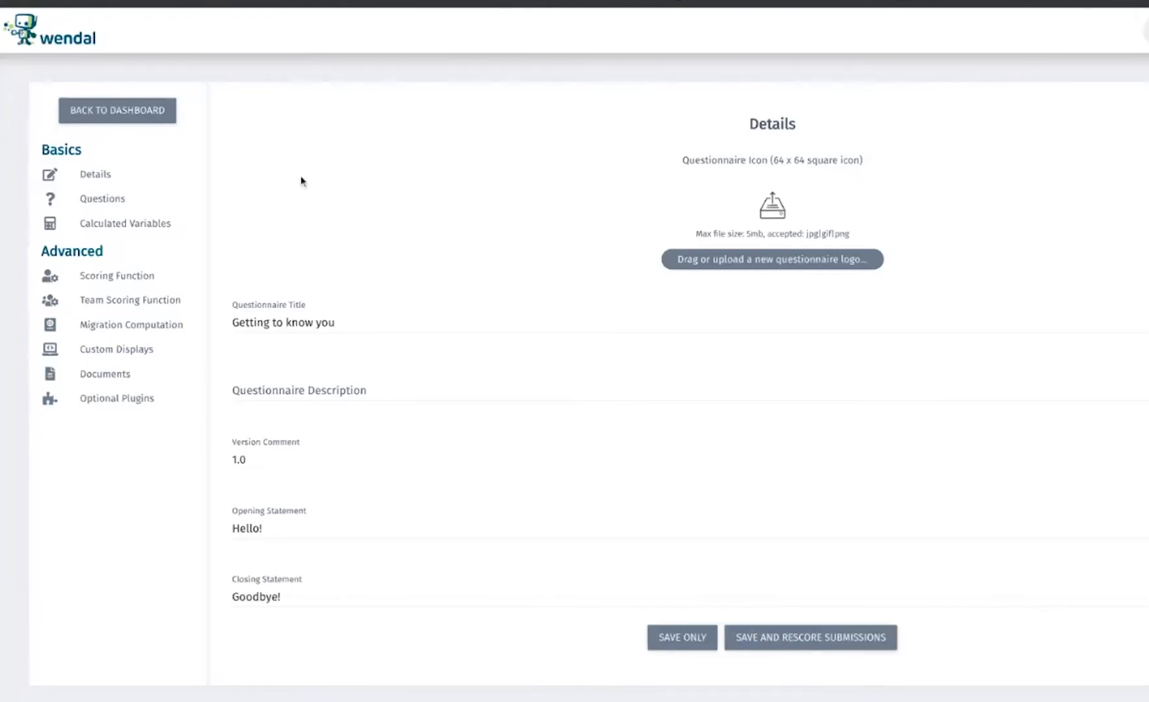
Add a new company path using the "Getting to know you 1.0" questionnaire, filled out by company, and save it
left_click(149, 115)
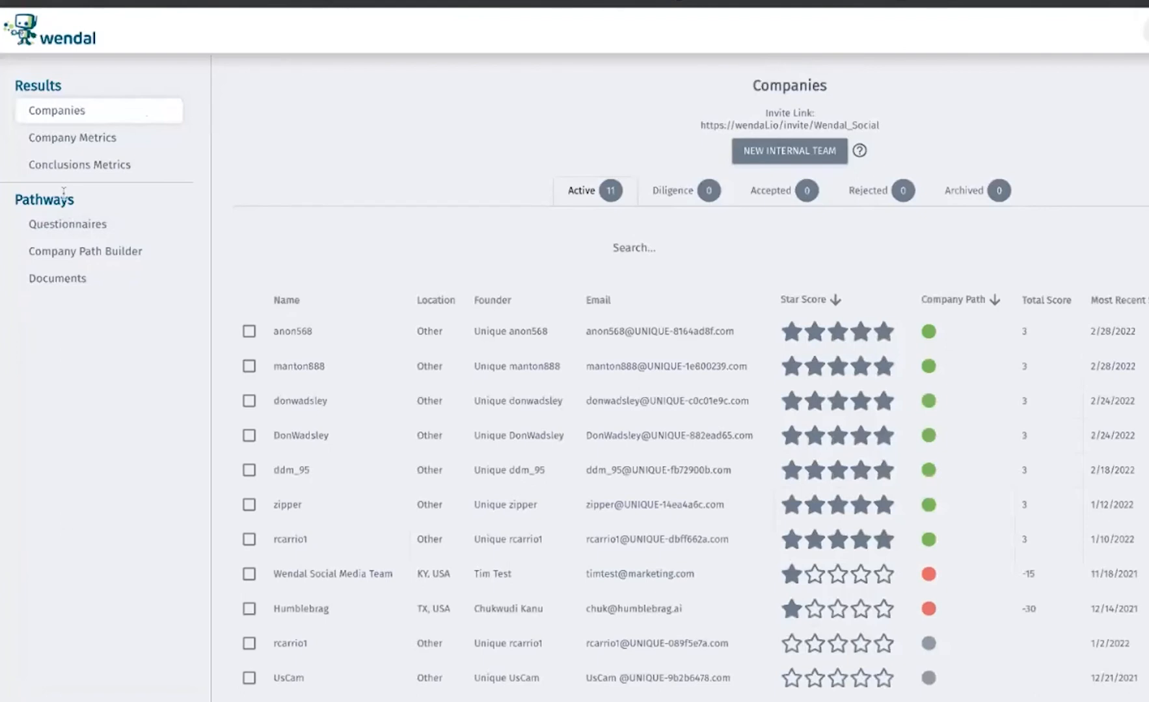
left_click(87, 259)
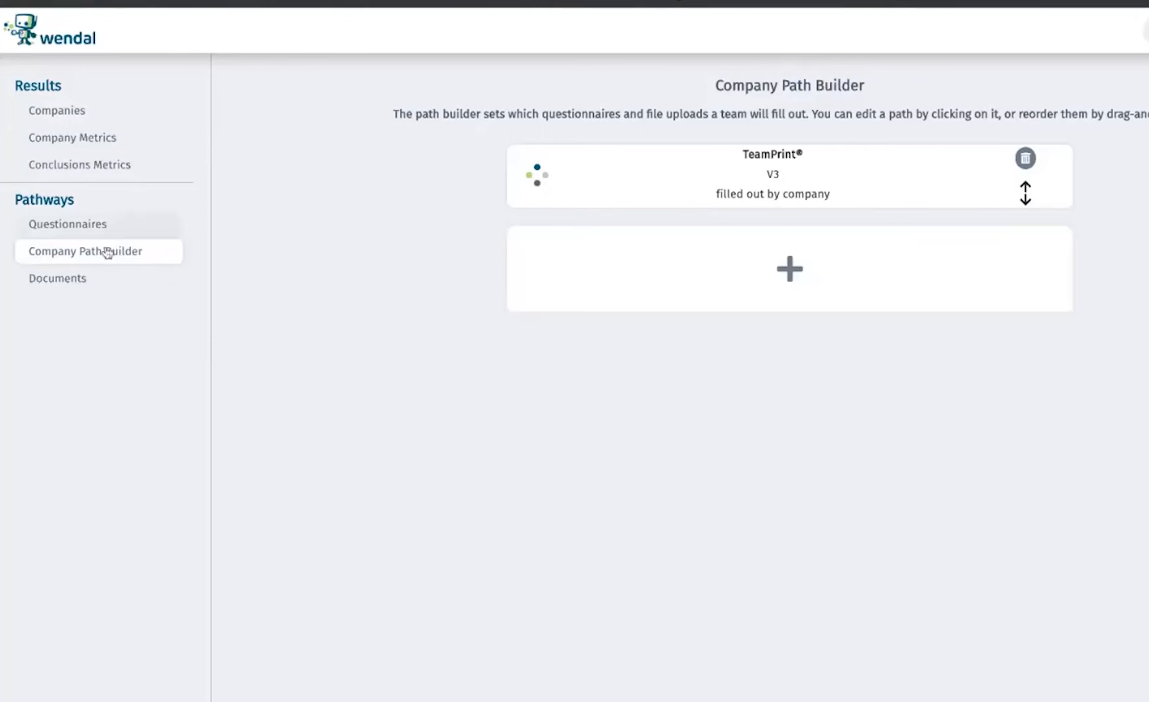
left_click(791, 274)
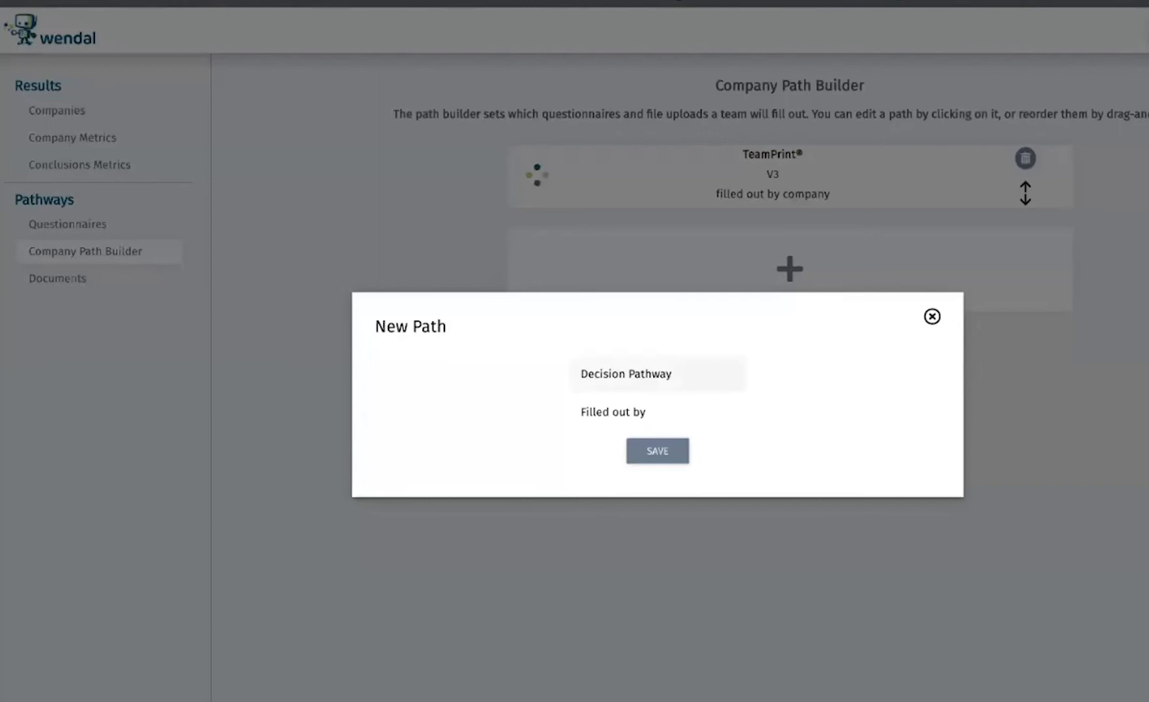
left_click(684, 383)
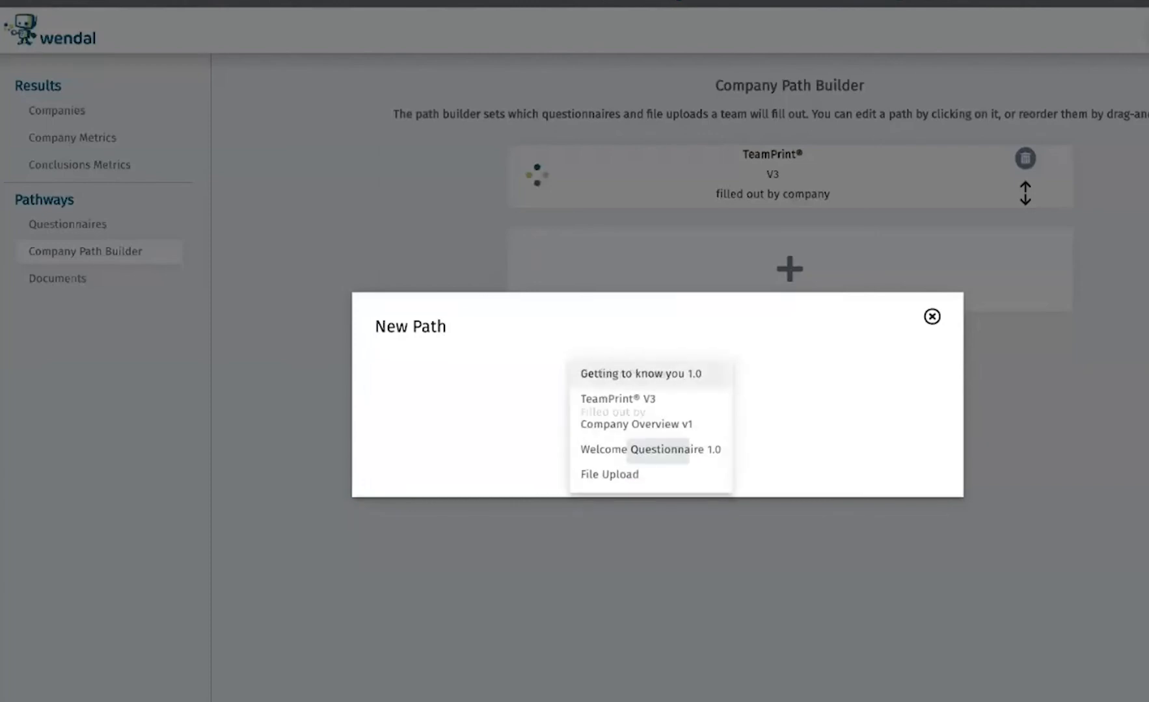
left_click(686, 382)
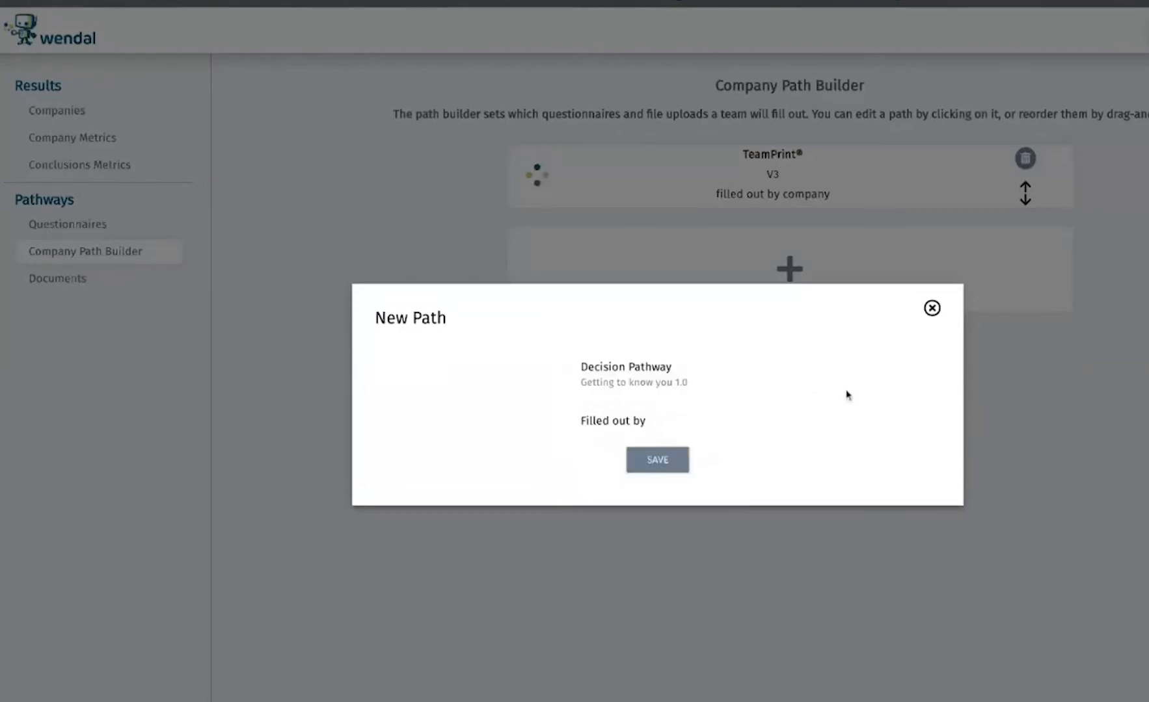
left_click(639, 427)
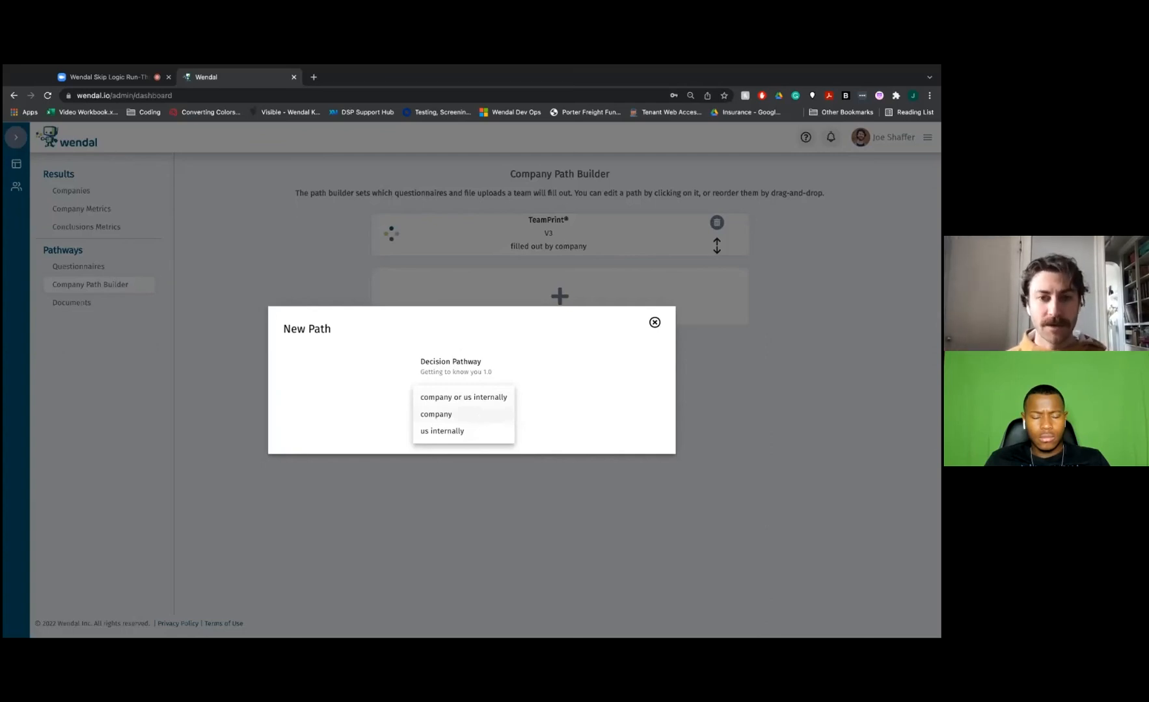
left_click(436, 415)
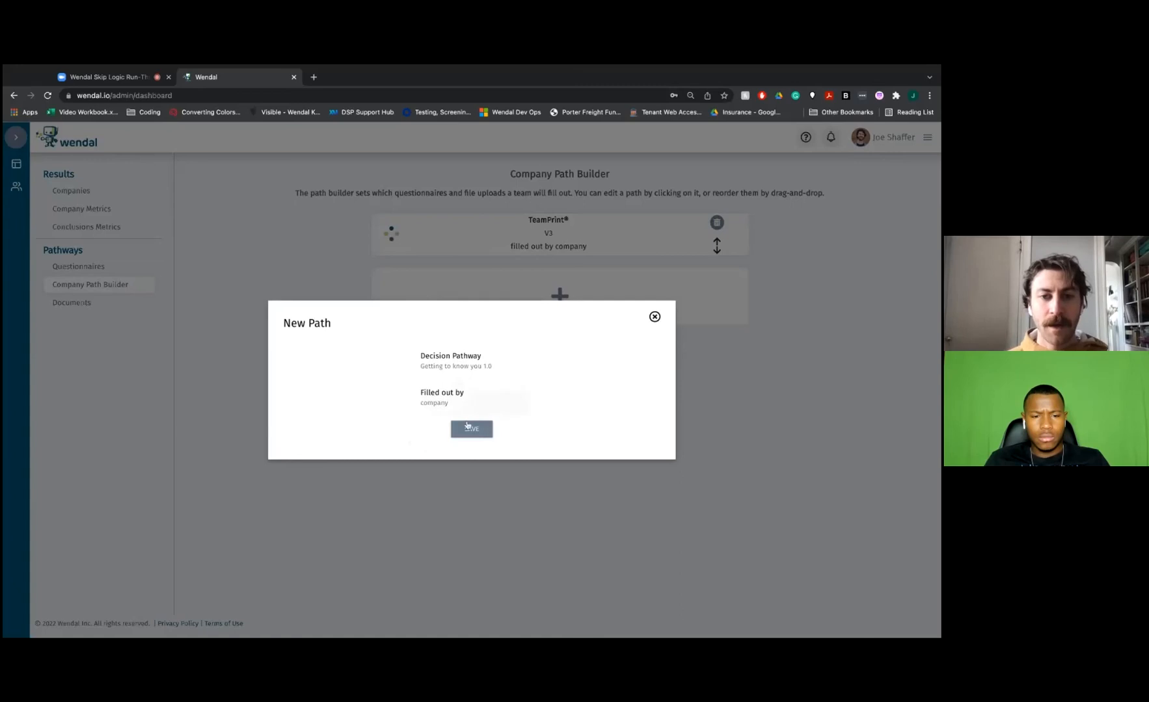
left_click(469, 430)
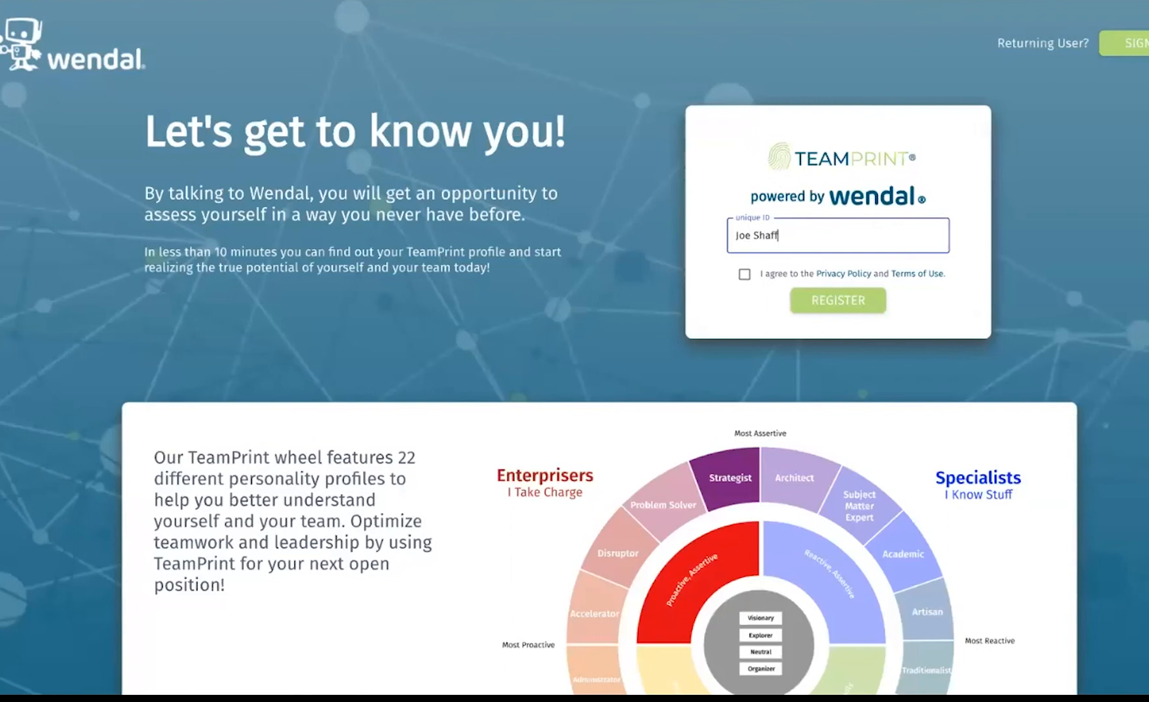
Accept the Privacy Policy and Terms of Use, register with the unique ID, and begin the "Getting to know you" questionnaire
left_click(746, 276)
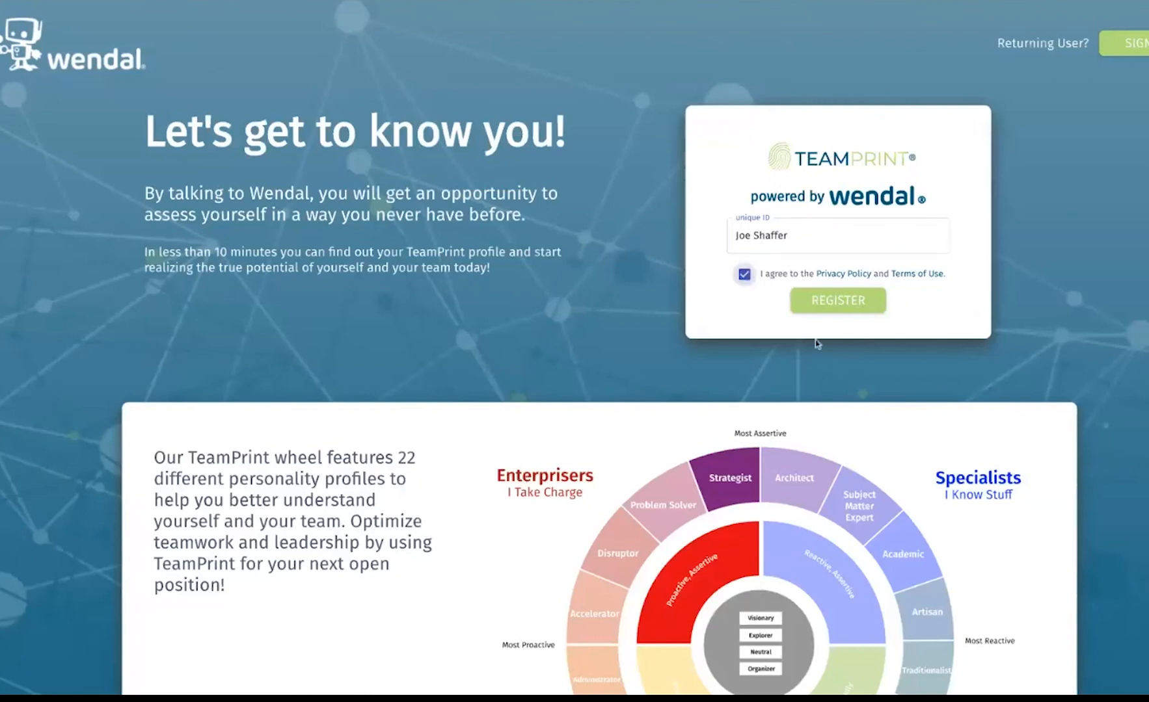
left_click(845, 303)
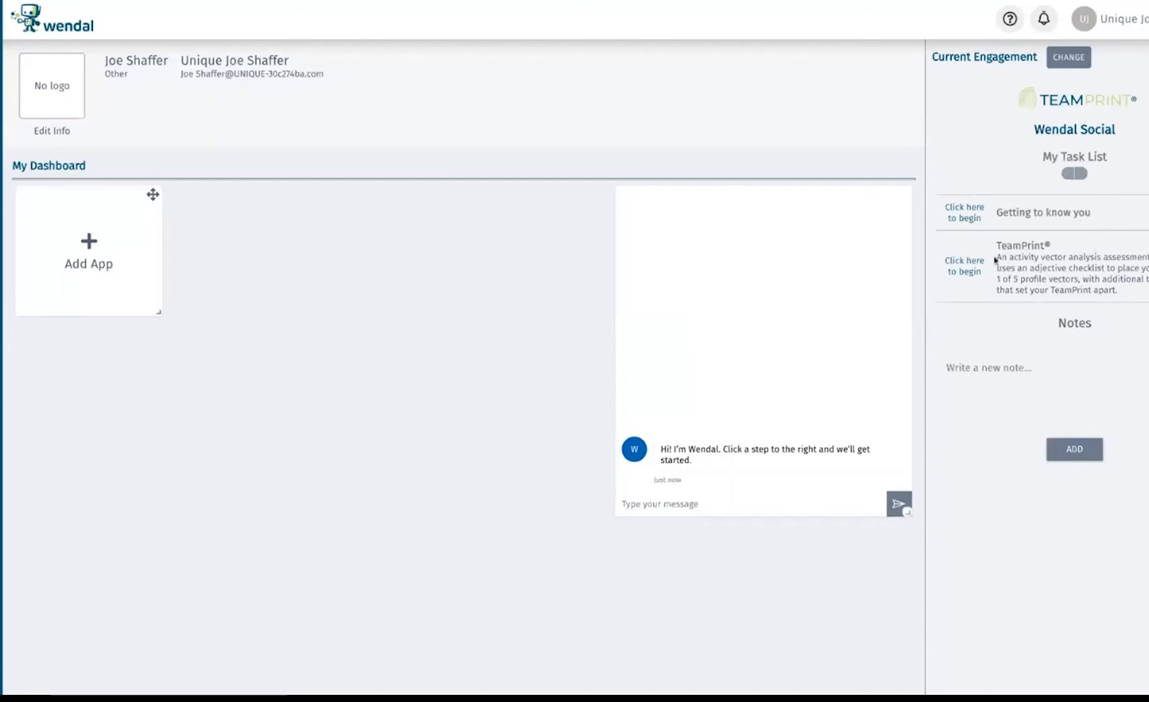
left_click(968, 222)
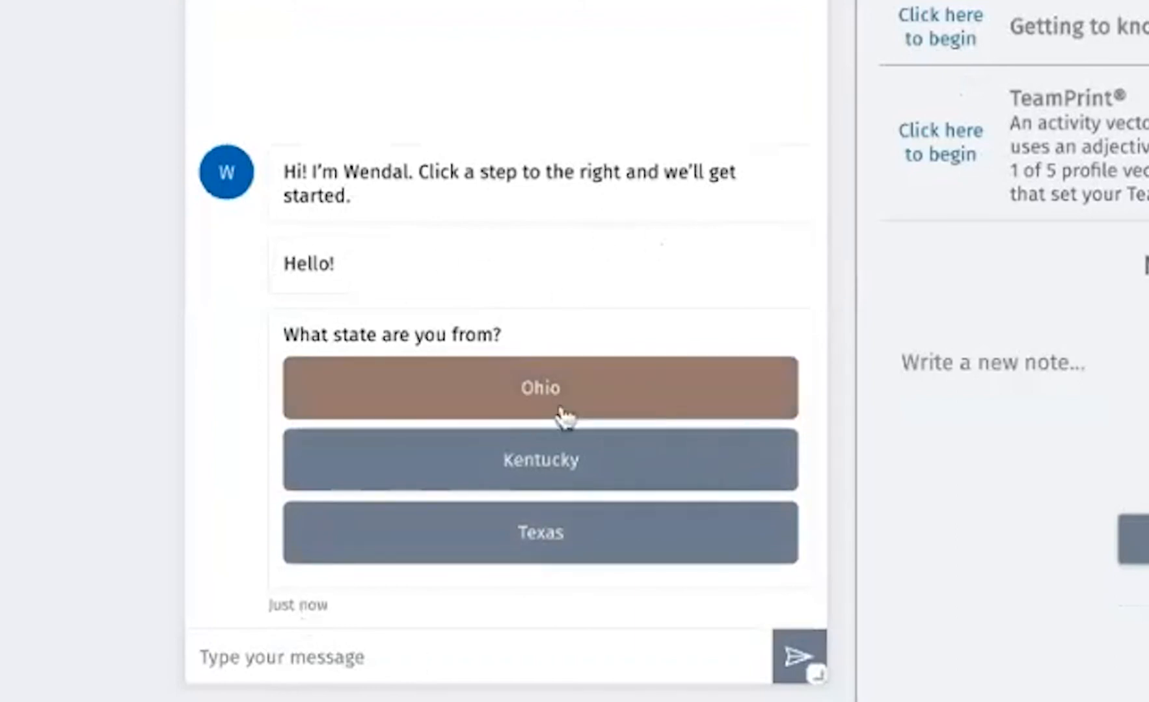
Answer the questionnaire with Ohio, Cincinnati and Yes, and review the submitted responses
left_click(523, 390)
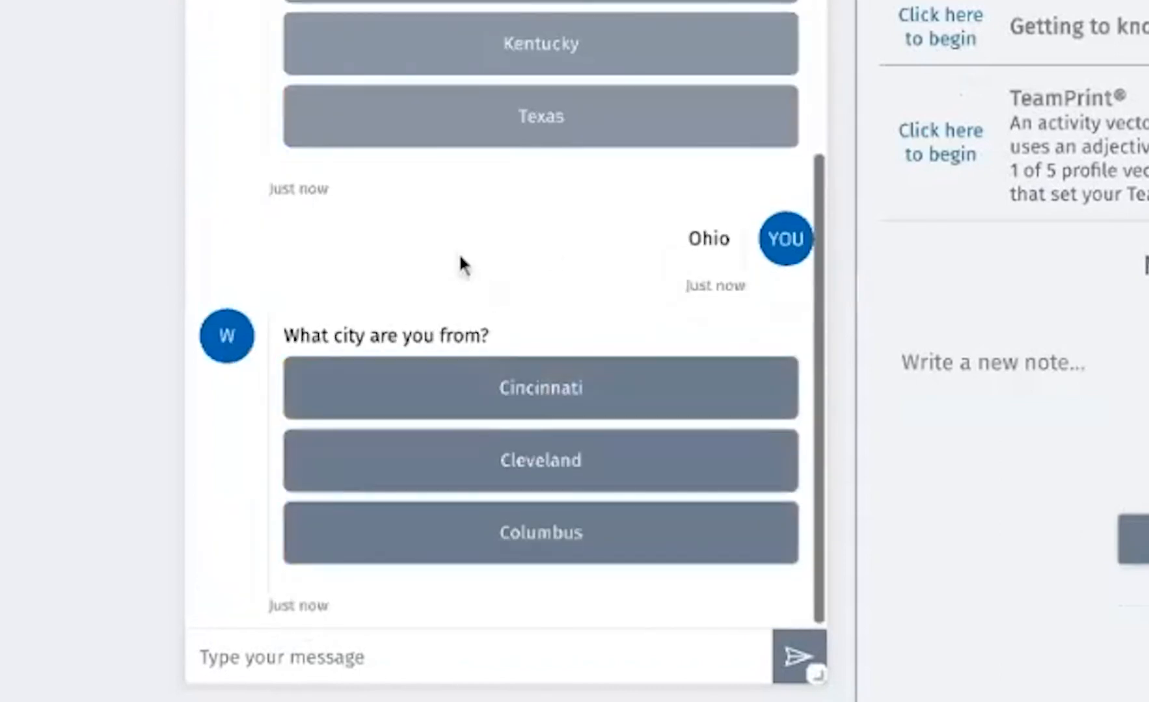
left_click(535, 390)
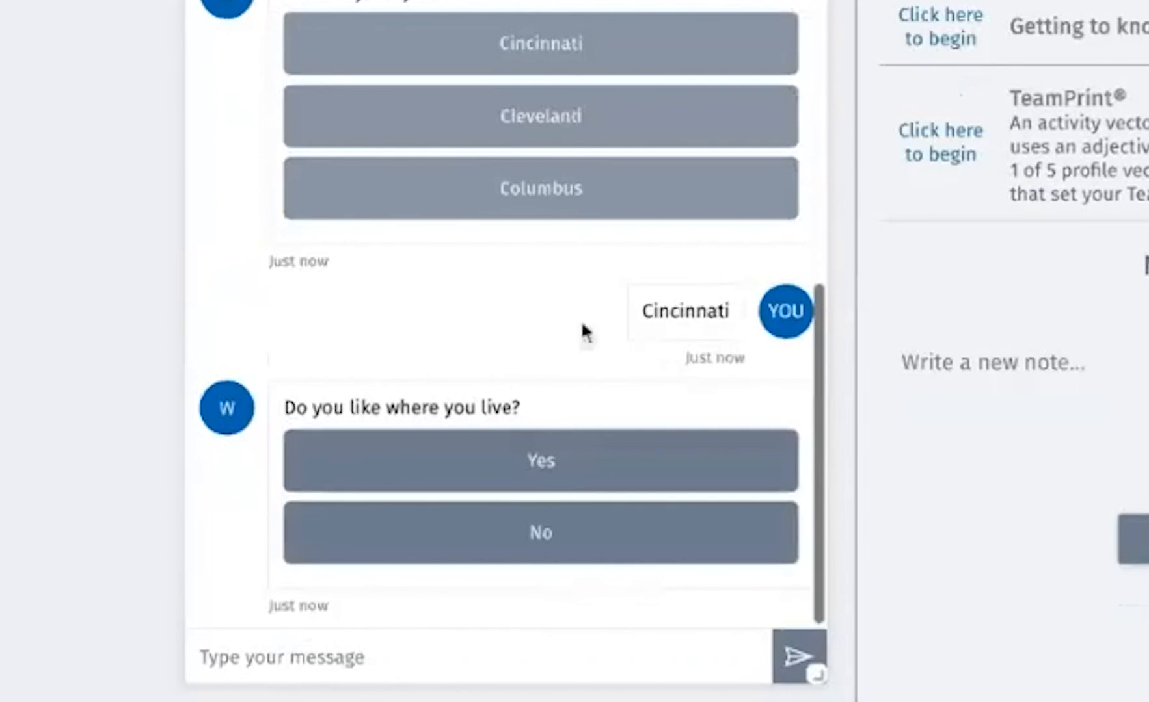
scroll(491, 308, "up", 1)
scroll(490, 302, "up", 8)
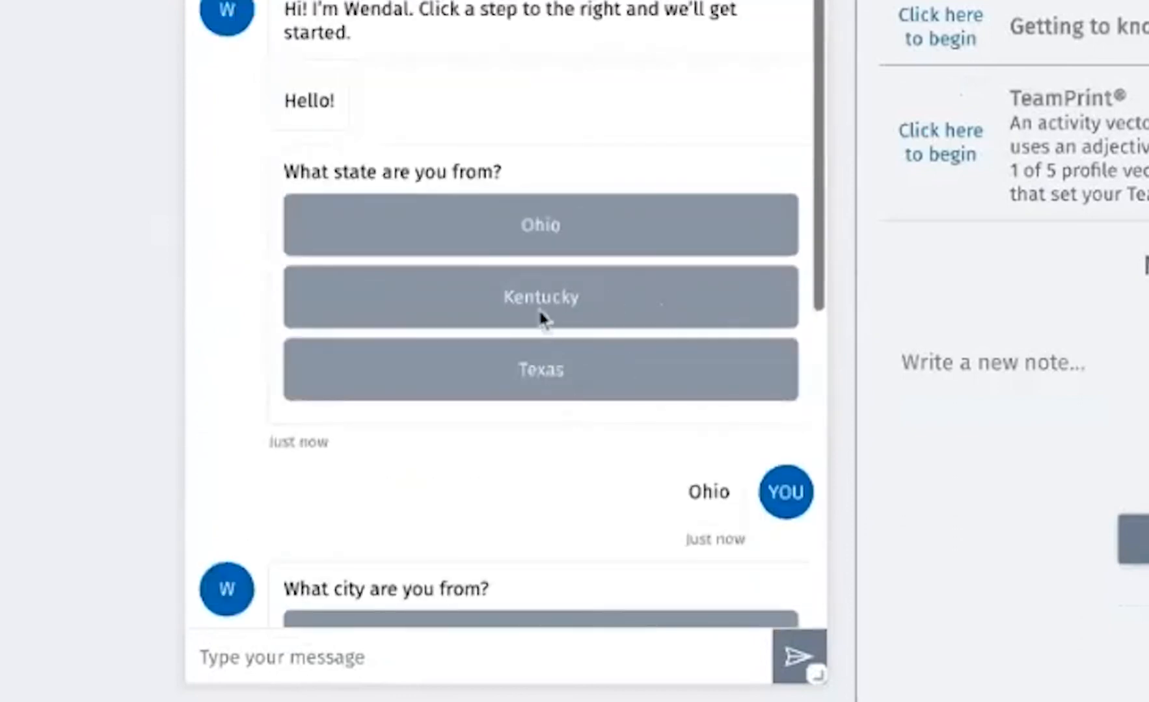
scroll(558, 459, "down", 9)
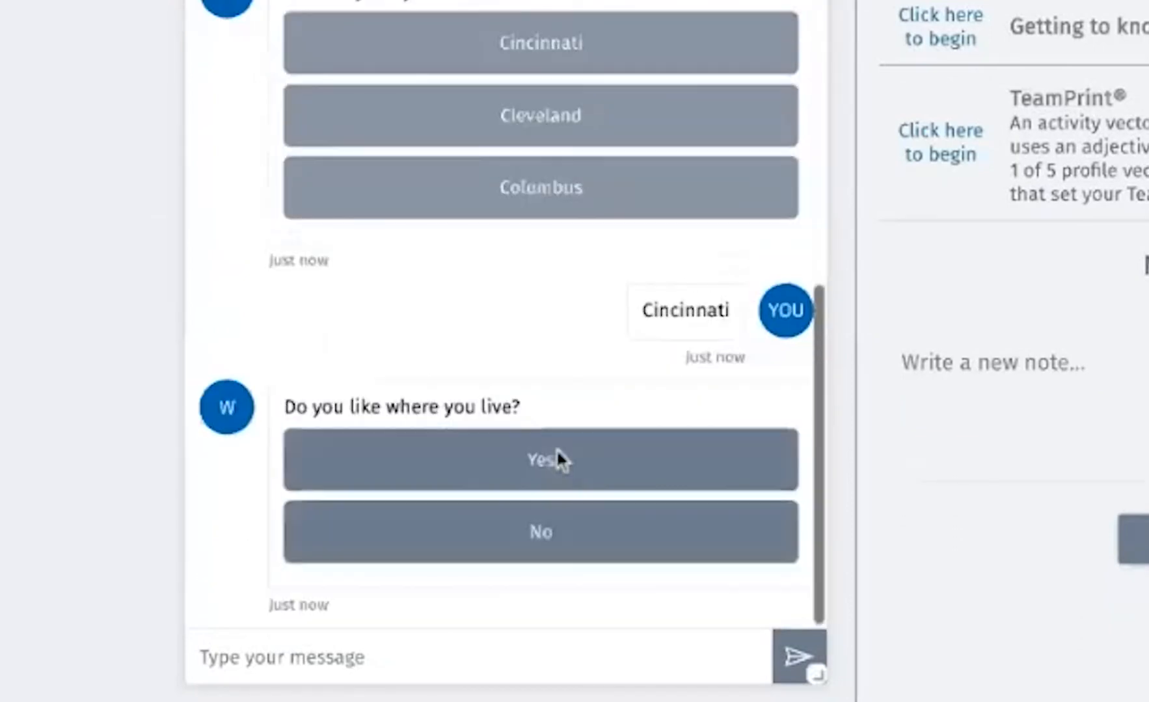
left_click(477, 464)
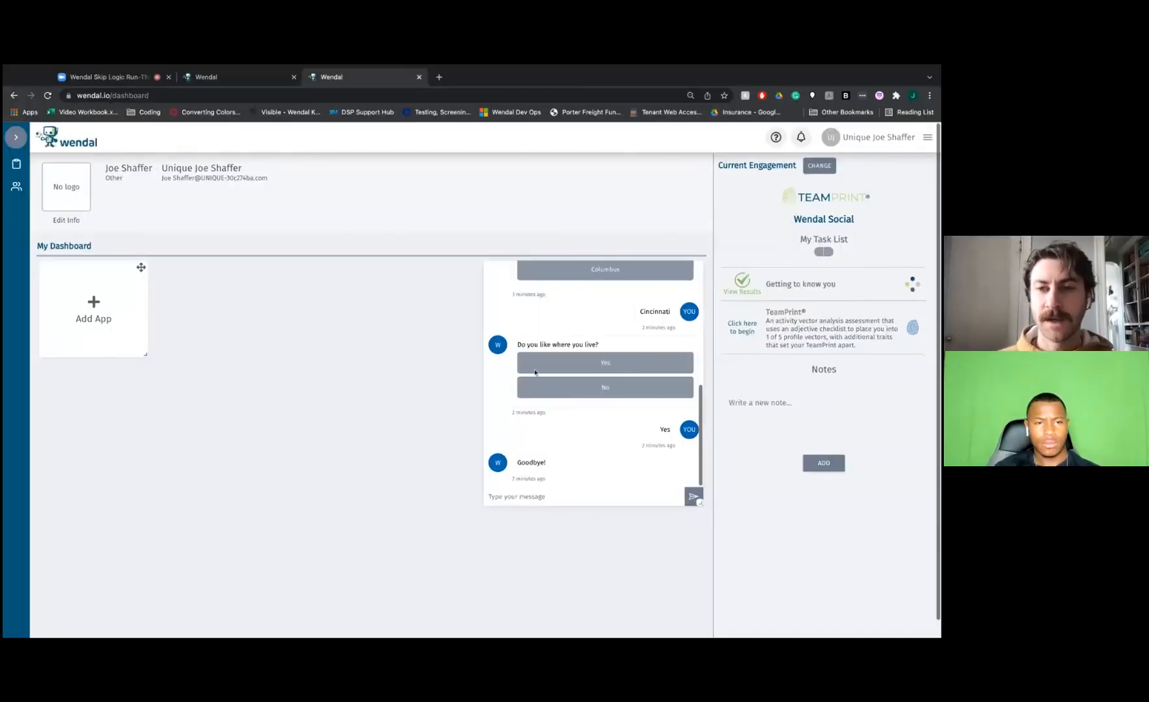
left_click(742, 289)
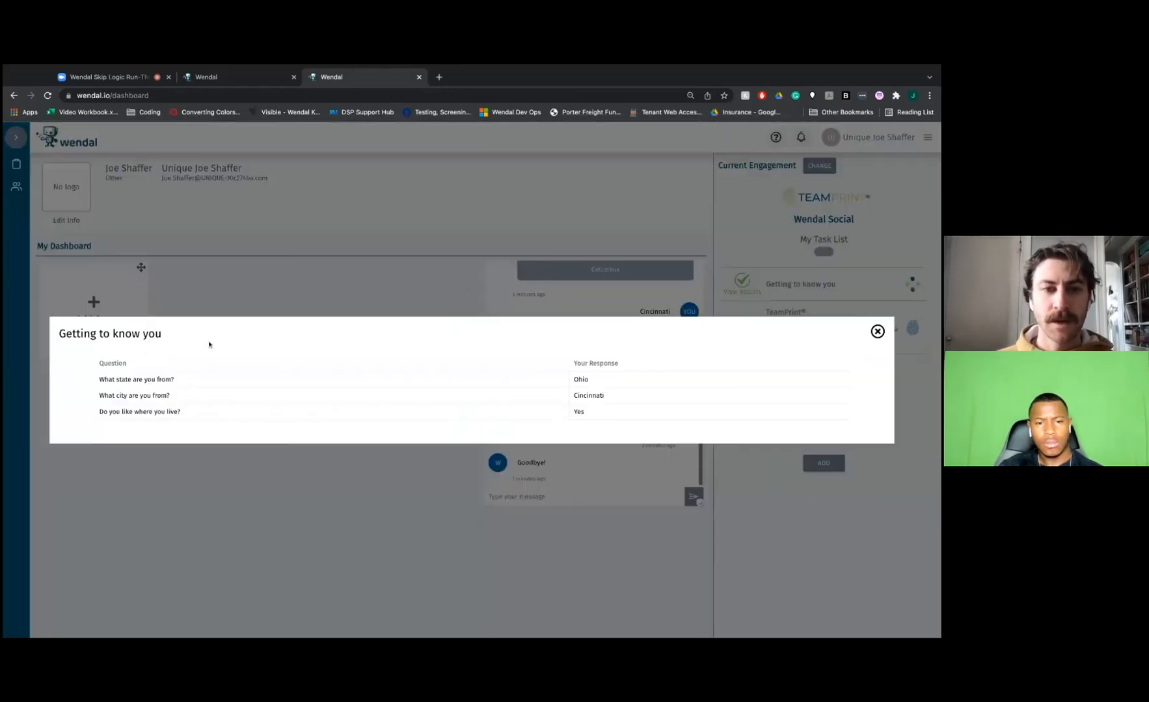
left_click(877, 333)
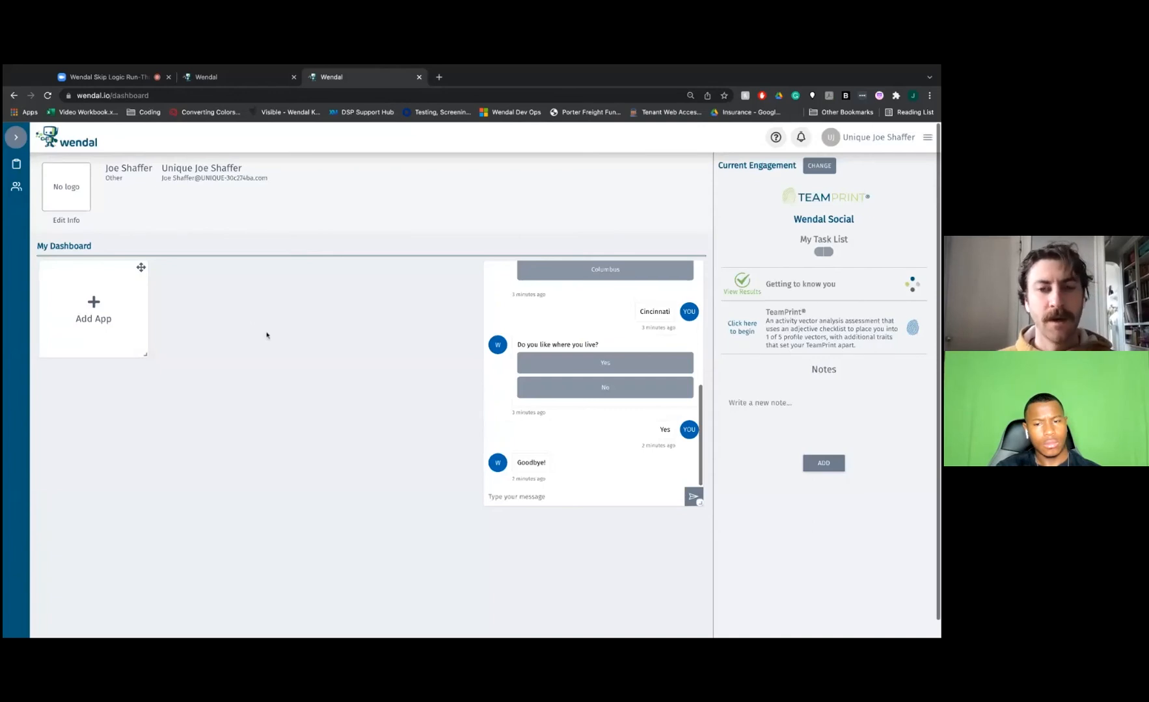